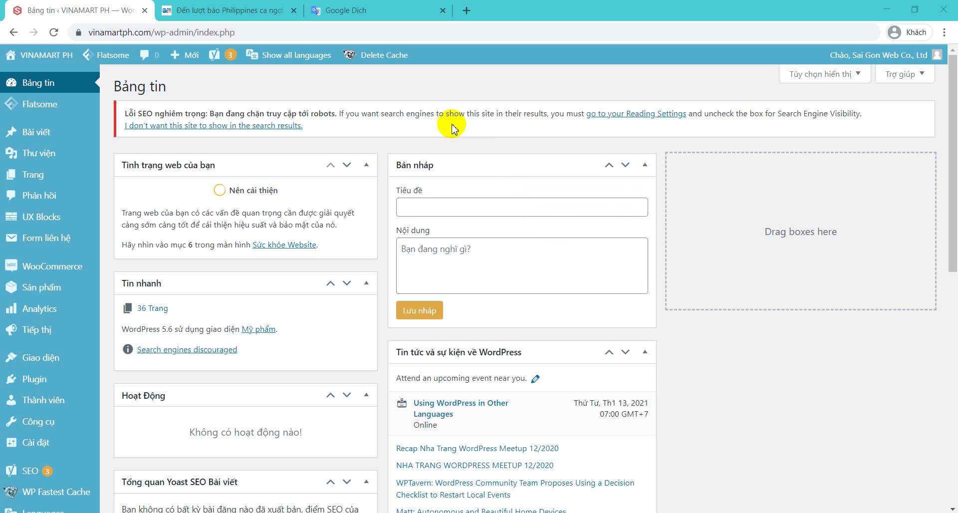
Step: Open the list of pages, look through it and filter it to show only the Tiếng Việt pages
mouse_move(303, 59)
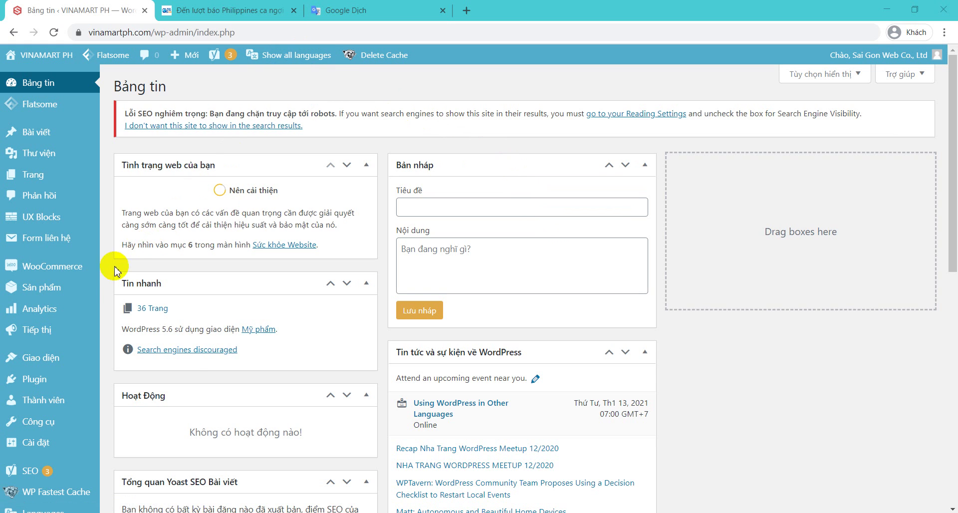
mouse_move(63, 288)
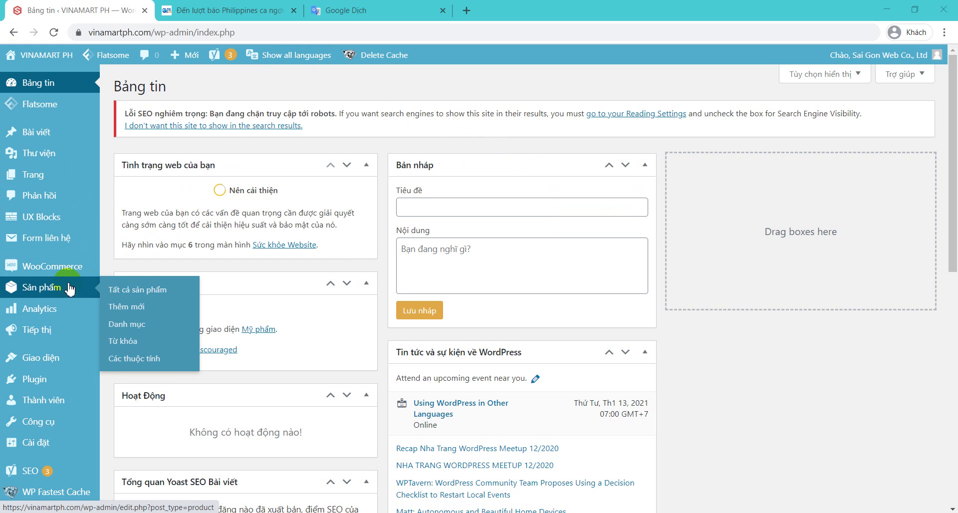
click(59, 177)
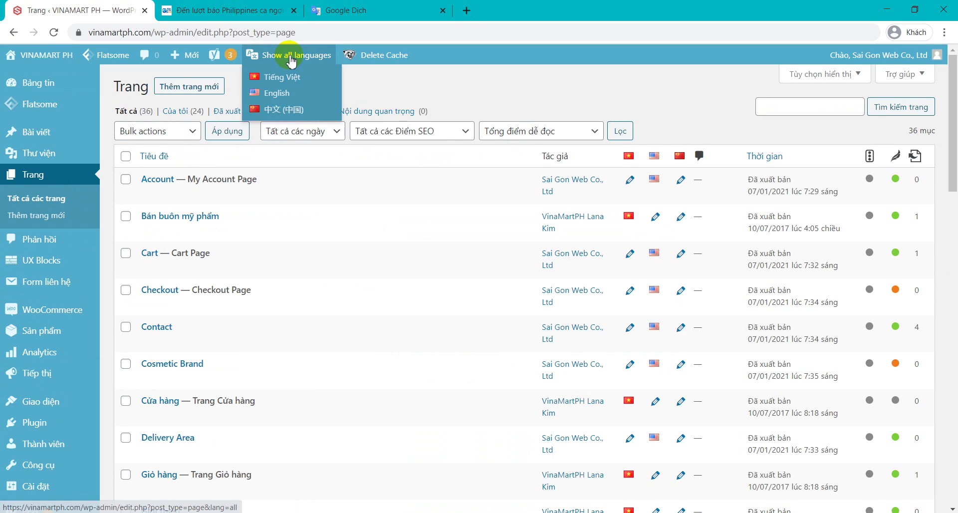
scroll(289, 244, down, 20)
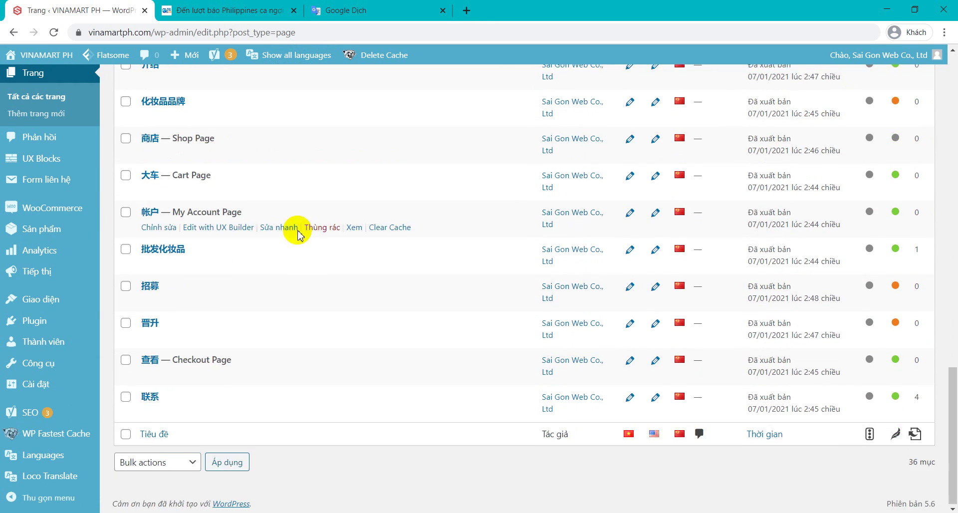
scroll(314, 152, up, 20)
click(281, 79)
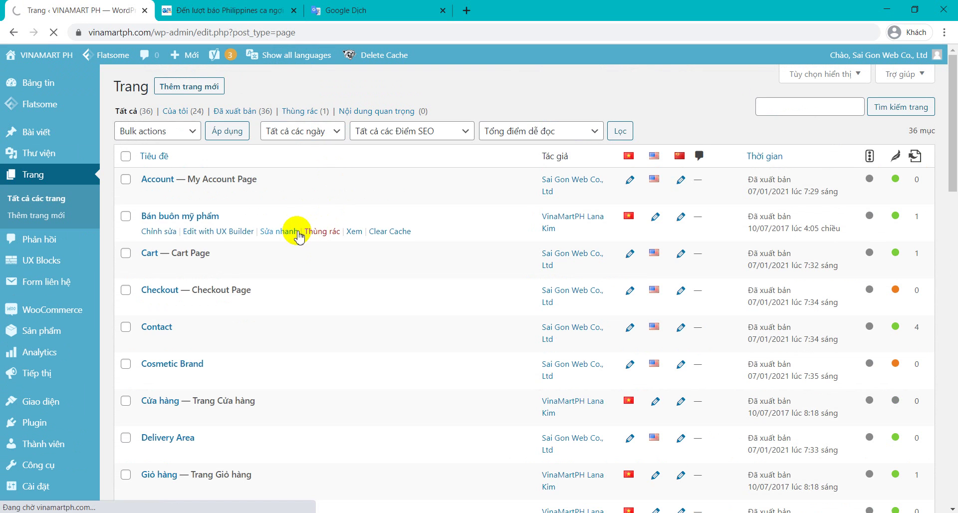
scroll(299, 236, down, 5)
scroll(299, 237, up, 5)
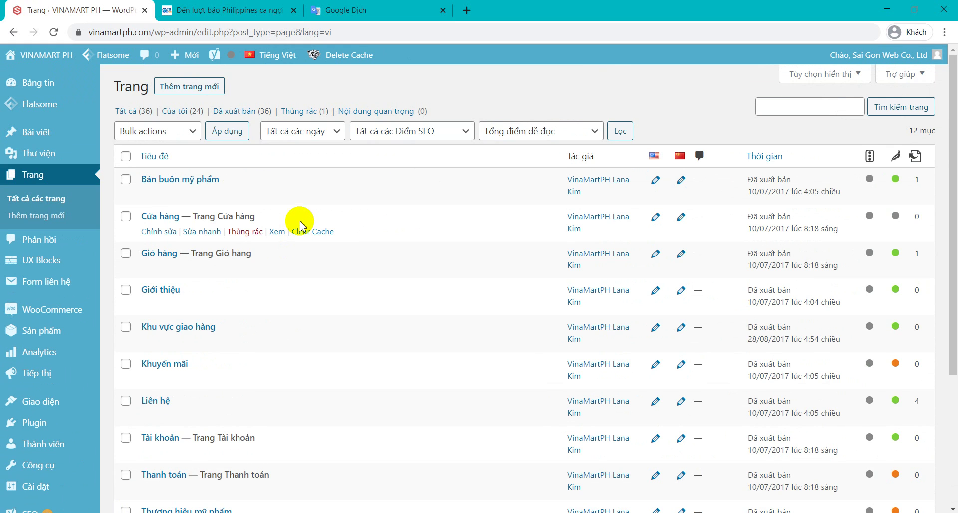
Step: Switch the admin language filter back to showing the pages of all languages
mouse_move(272, 56)
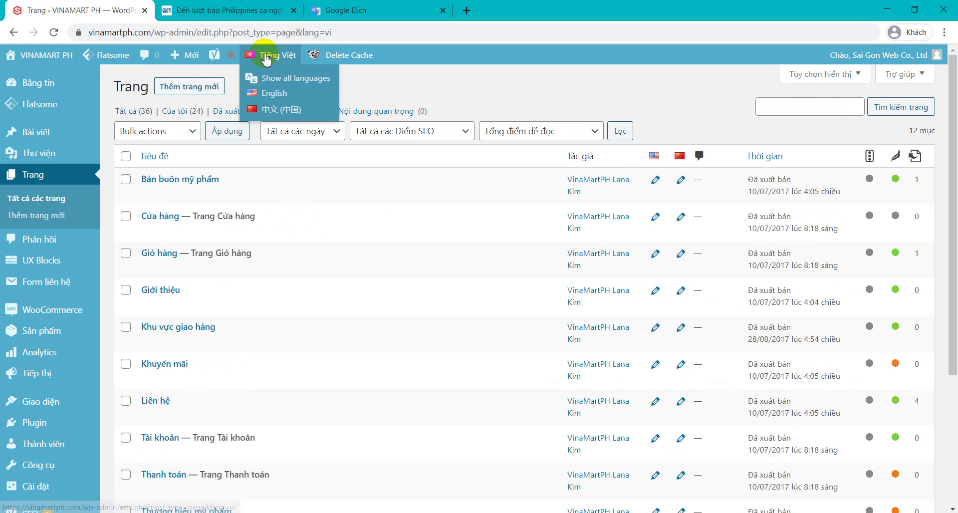
click(270, 80)
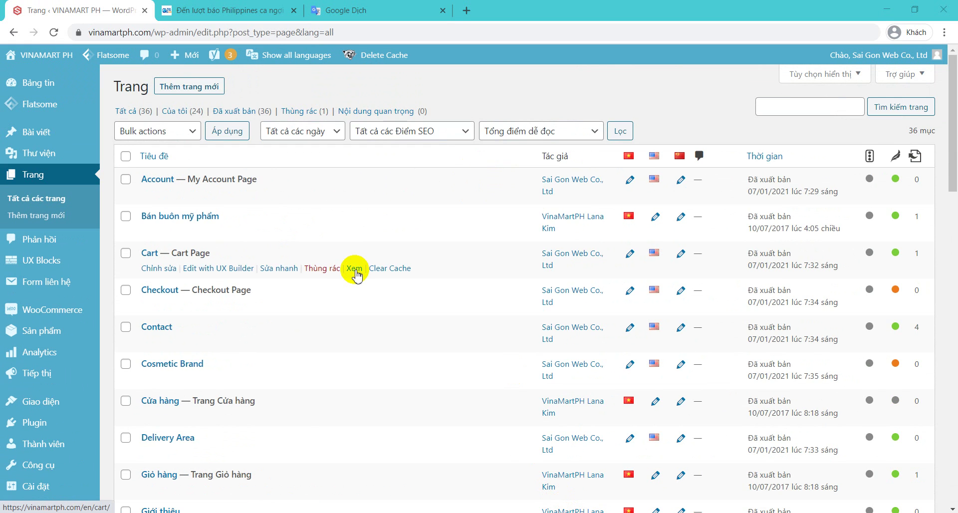
mouse_move(308, 65)
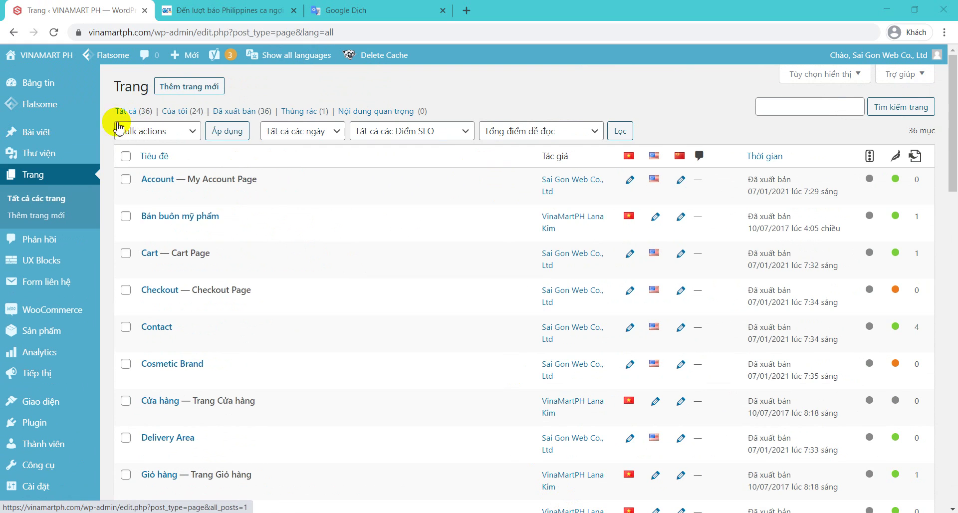
Step: Start a new post and title it "Đến lượt báo Philippines ca ngợi kỳ tích Việt Nam trong phòng chống Covid-19", copied from the baoquocte.vn article headline
click(49, 136)
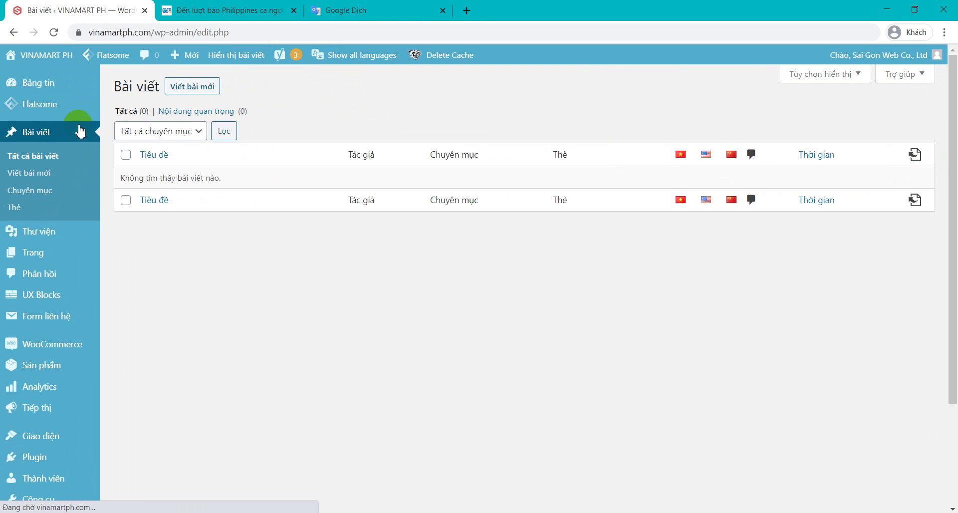
click(192, 92)
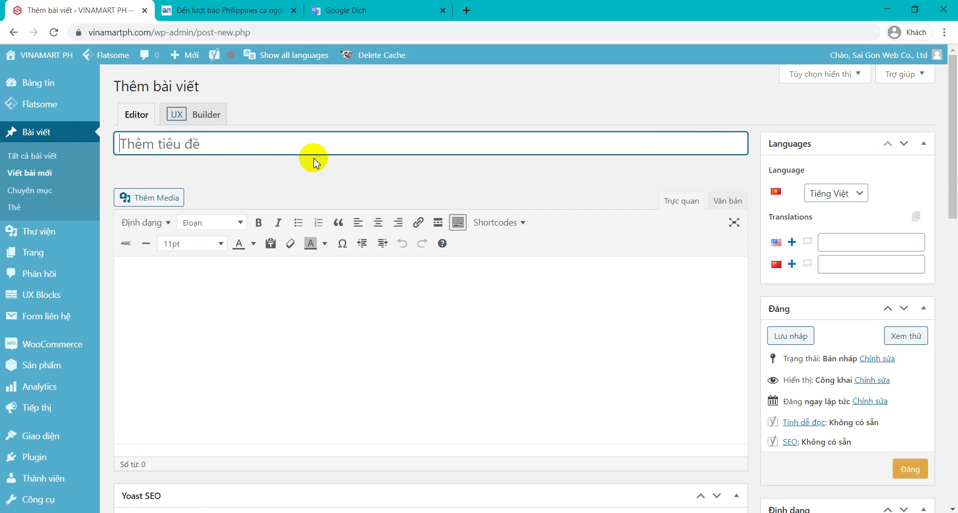
click(214, 11)
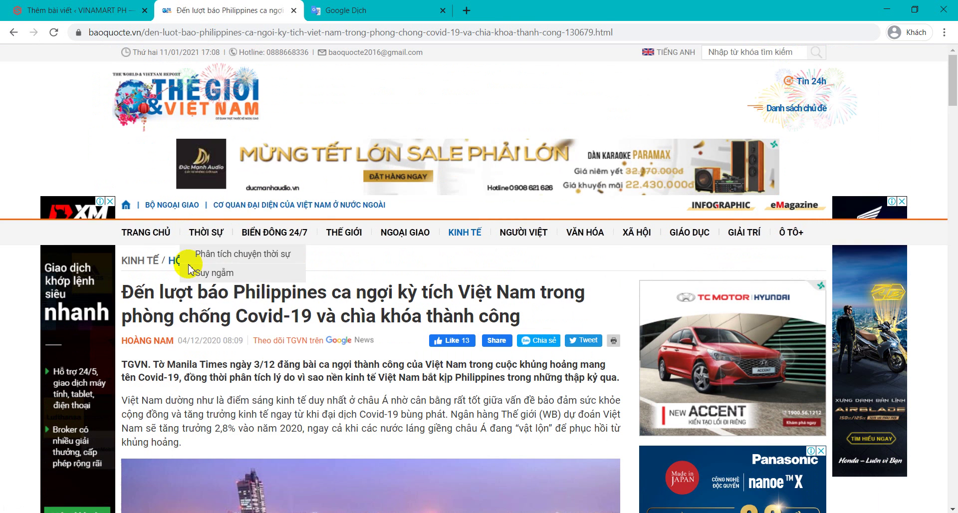
drag(122, 293, 306, 315)
key(ctrl+c)
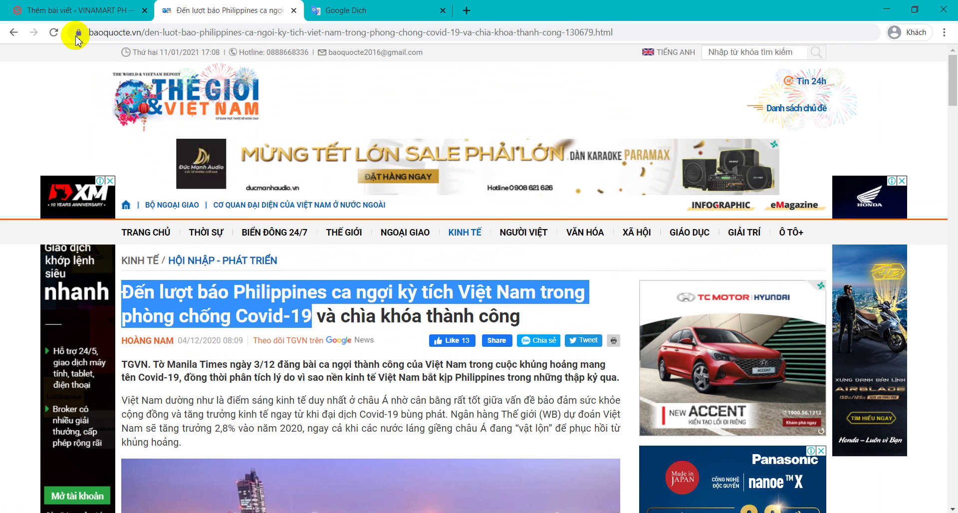
click(75, 11)
key(ctrl+v)
Step: Copy the article's bold lead paragraph and paste it into the new post's Tóm tắt box, checking the displayed screen elements
click(239, 19)
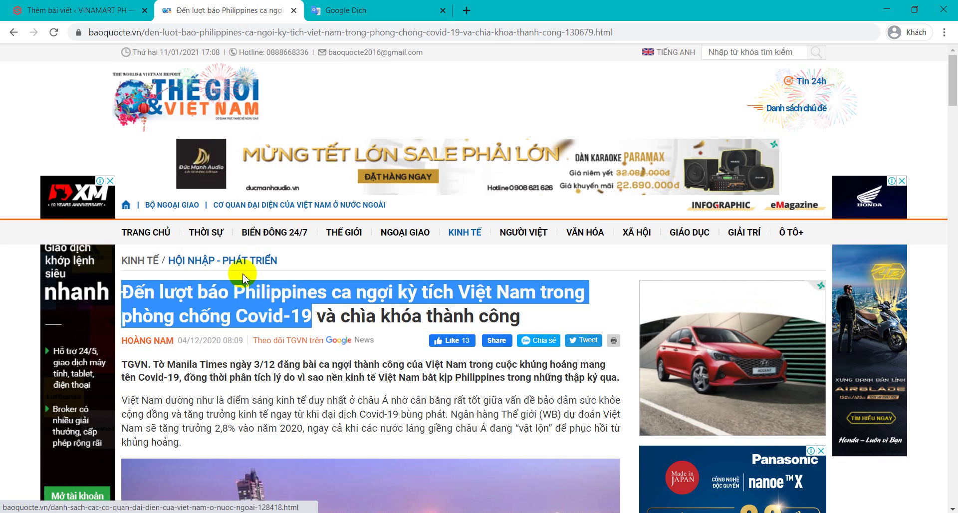
drag(122, 364, 618, 375)
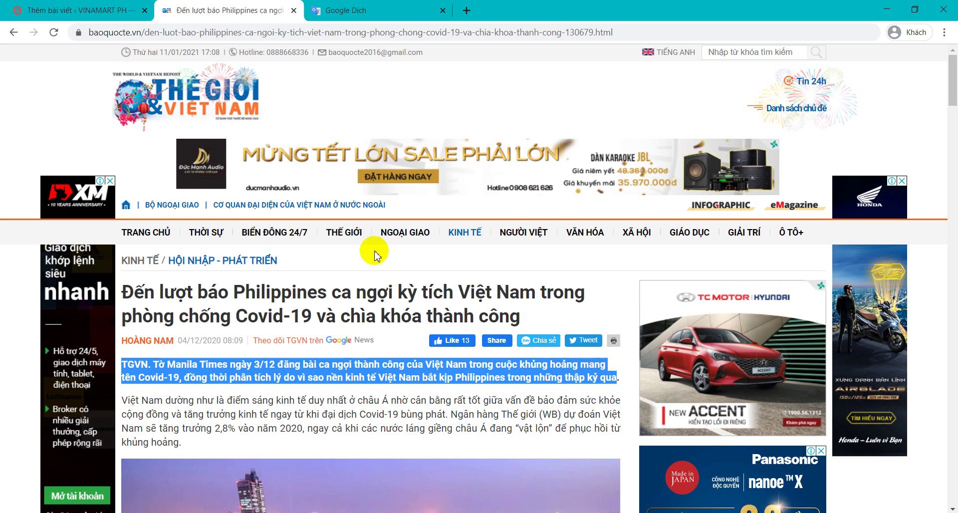
click(98, 6)
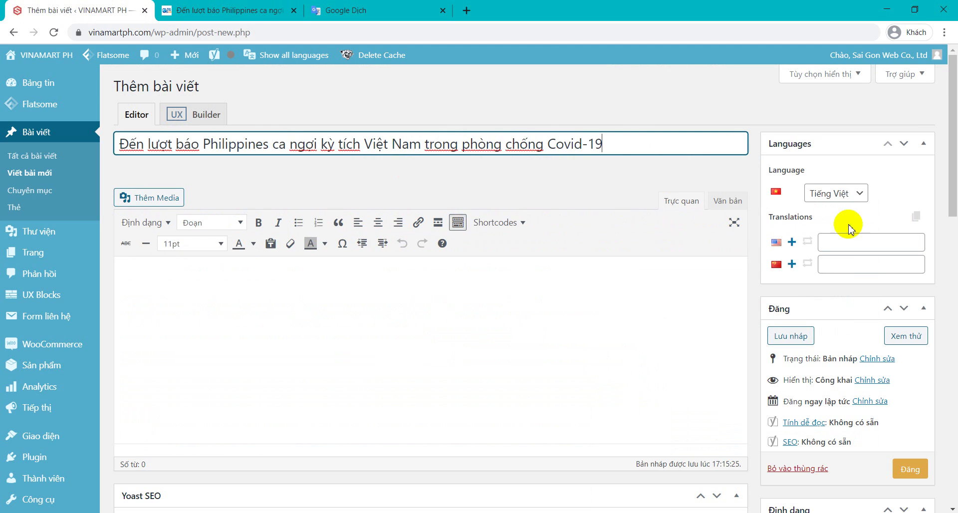
click(806, 74)
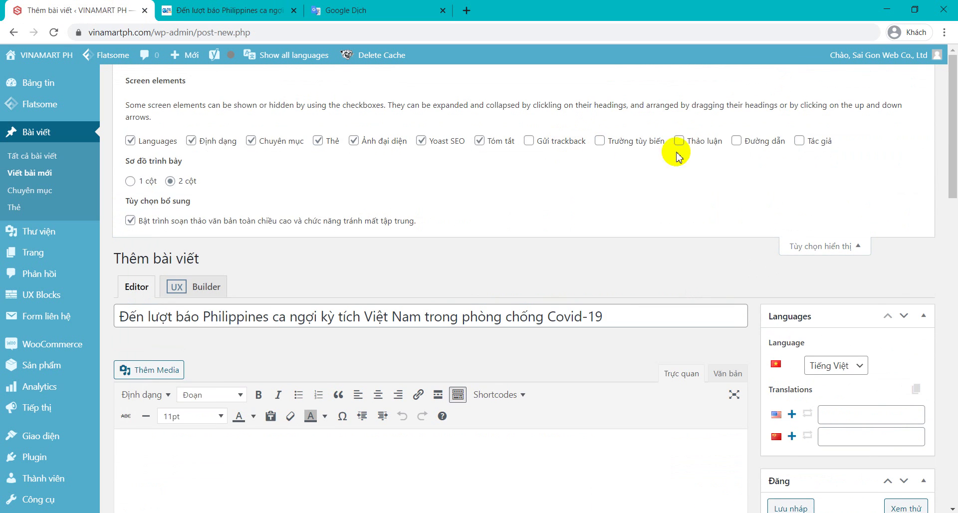
click(502, 144)
click(829, 244)
scroll(545, 224, down, 15)
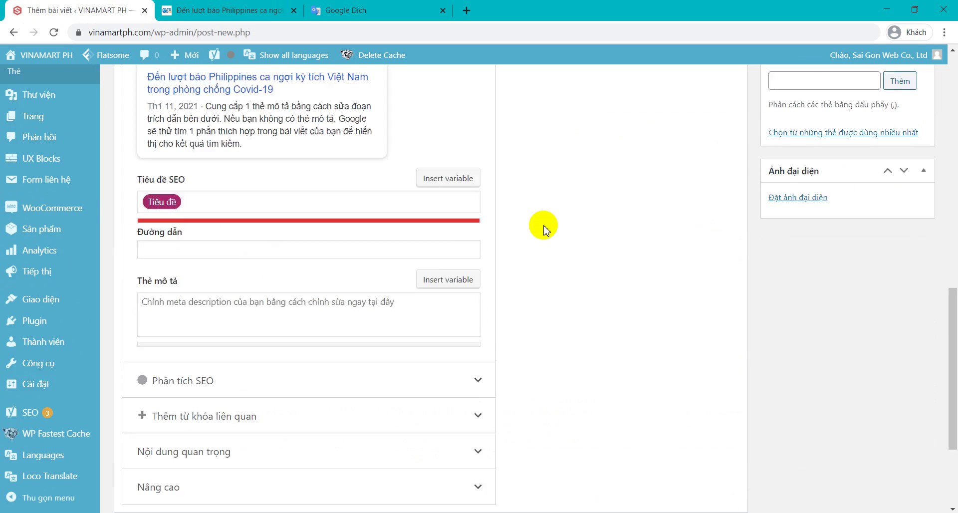
right_click(179, 408)
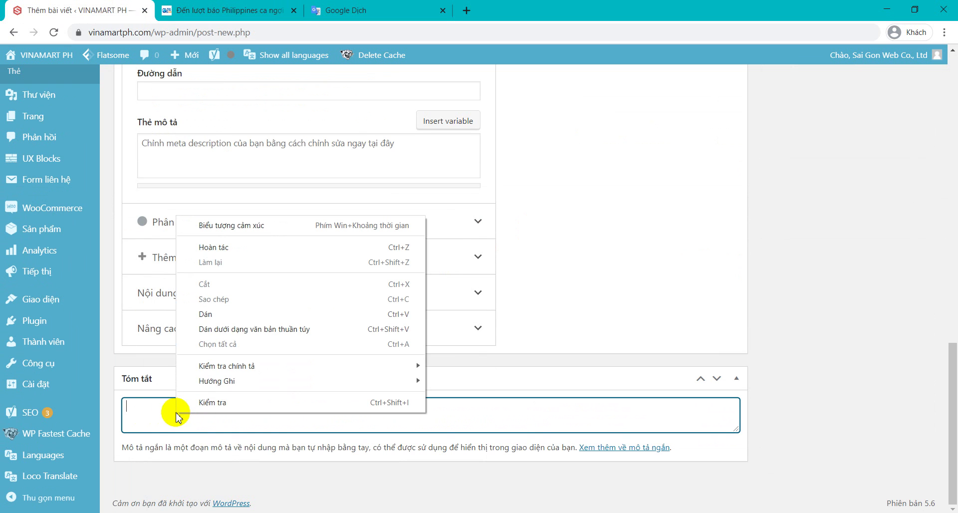
click(214, 325)
Step: Copy the article body with its photo, from below the bold lead to the last paragraph, and paste it into the post's visual editor
click(225, 10)
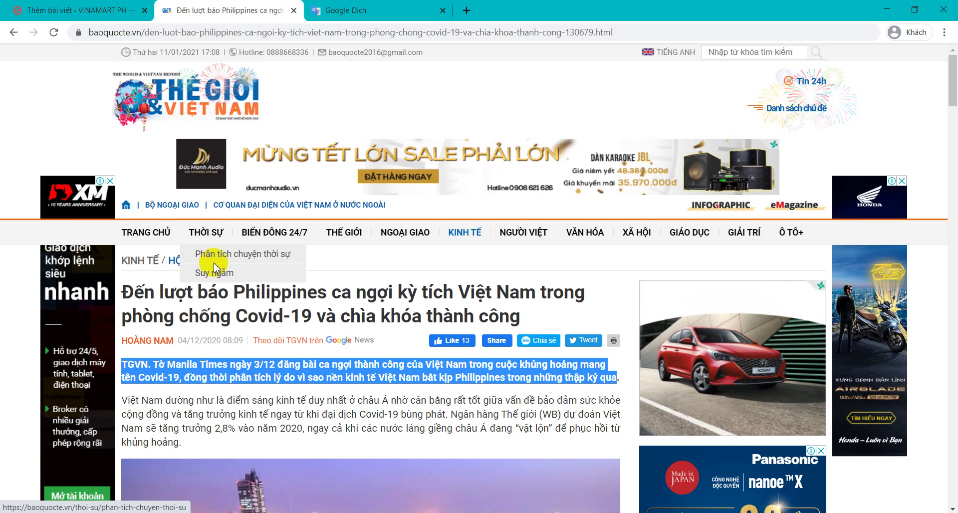
scroll(150, 225, down, 3)
click(124, 209)
scroll(225, 252, down, 10)
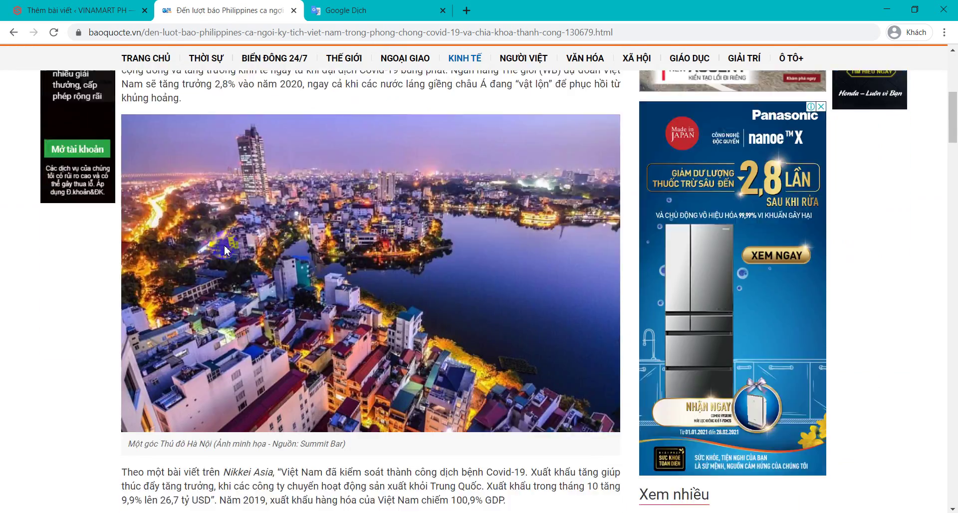
shift+click(487, 363)
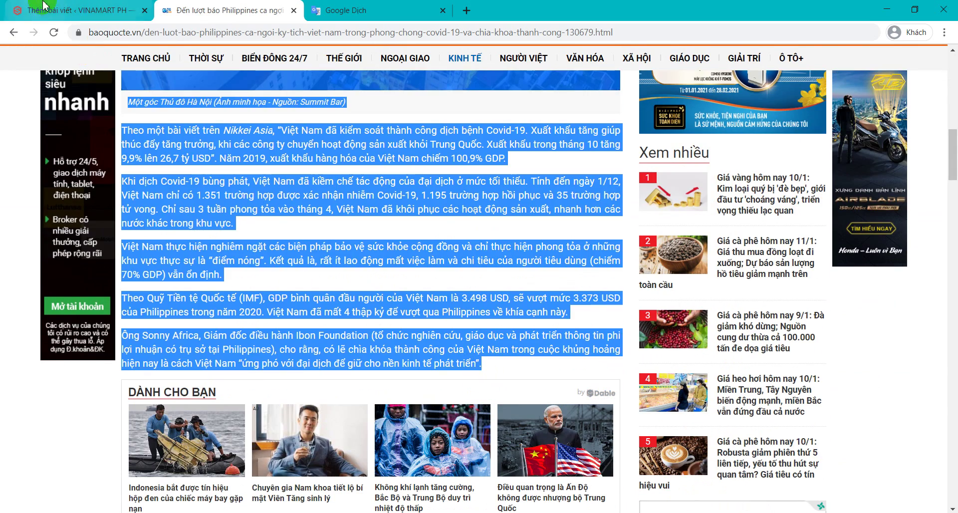
click(92, 13)
scroll(492, 289, up, 15)
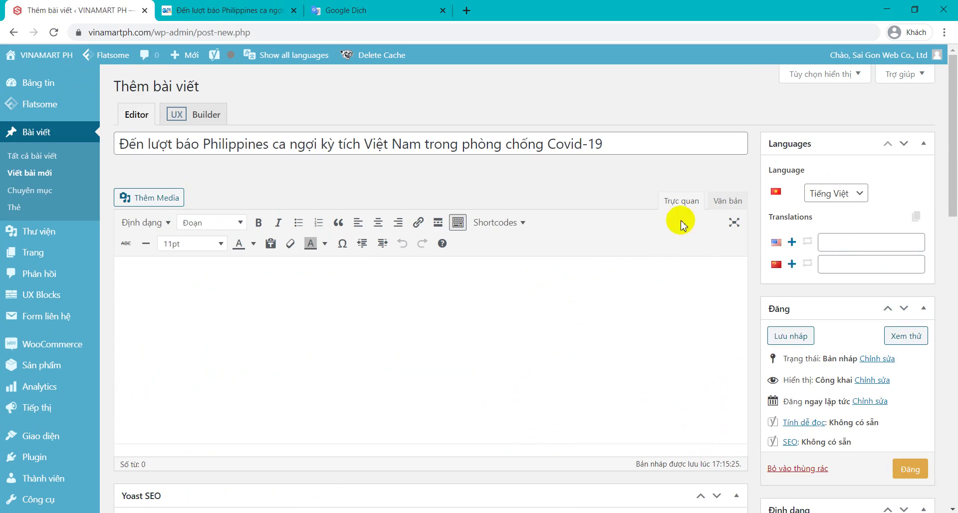
click(685, 205)
right_click(378, 276)
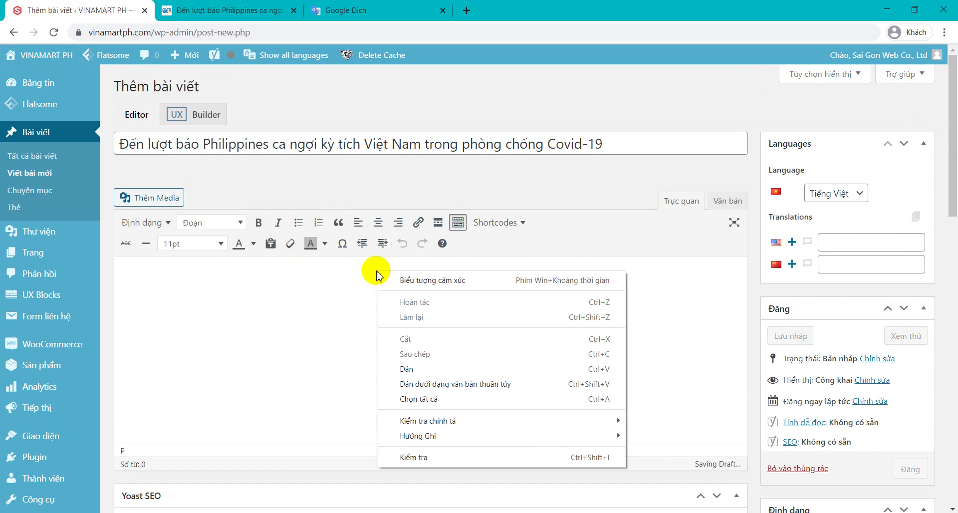
click(406, 369)
Step: Replace the table holding the city photo and its caption with the photo alone, and center the photo in the post
scroll(344, 320, down, 2)
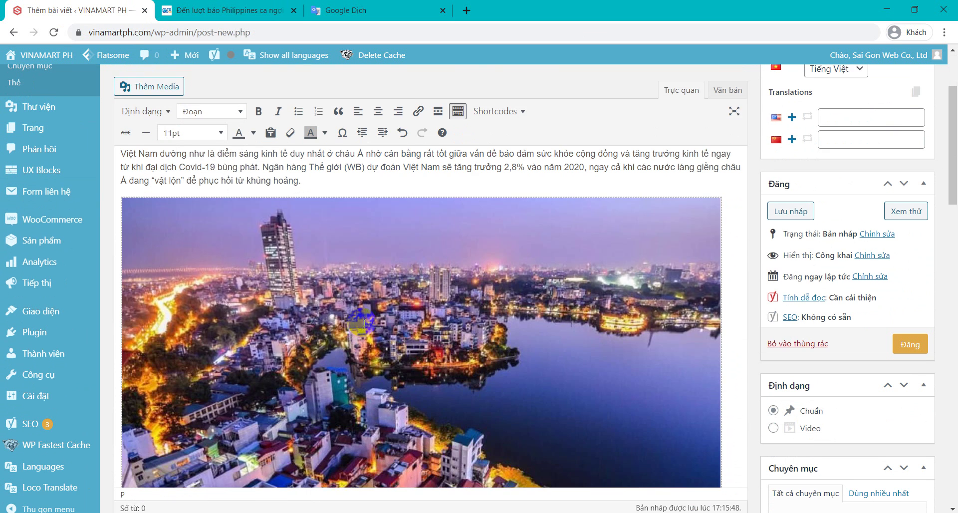
triple_click(397, 215)
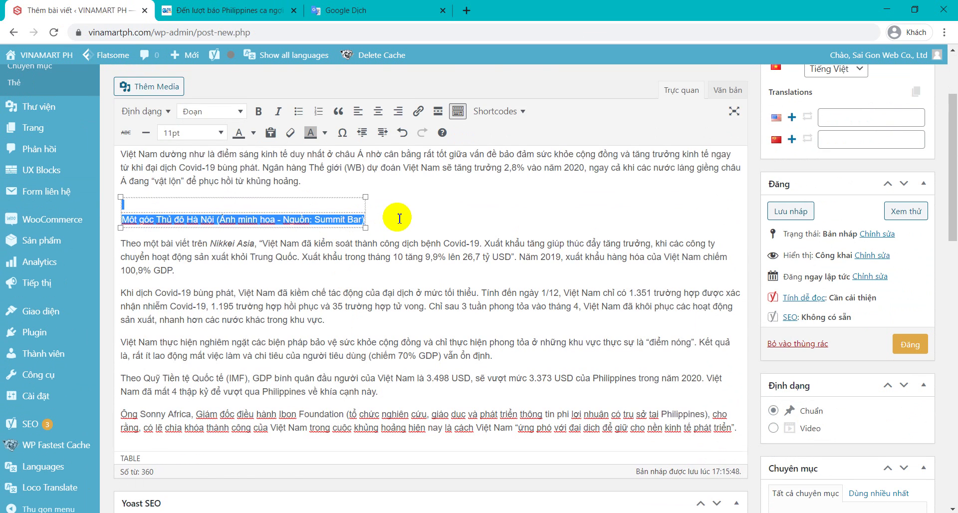
key(Delete)
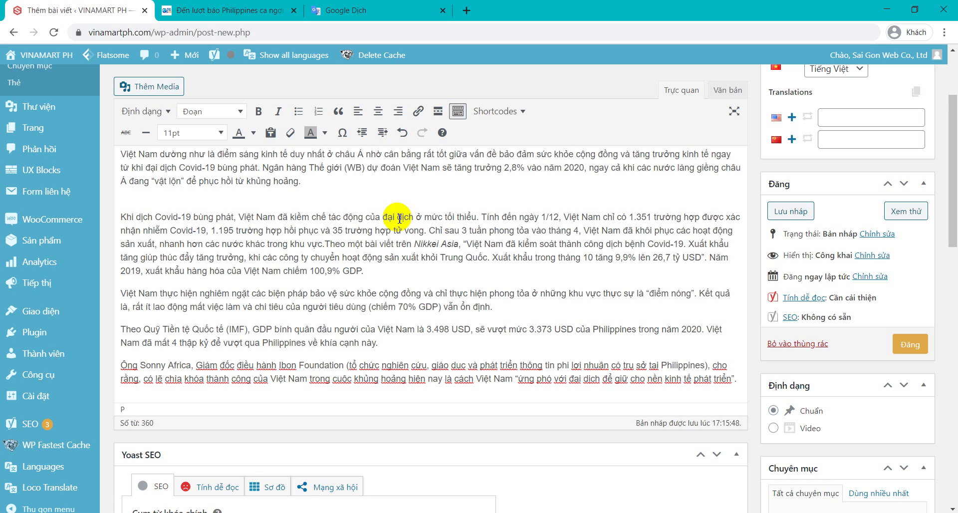
key(ctrl+z)
scroll(408, 266, up, 1)
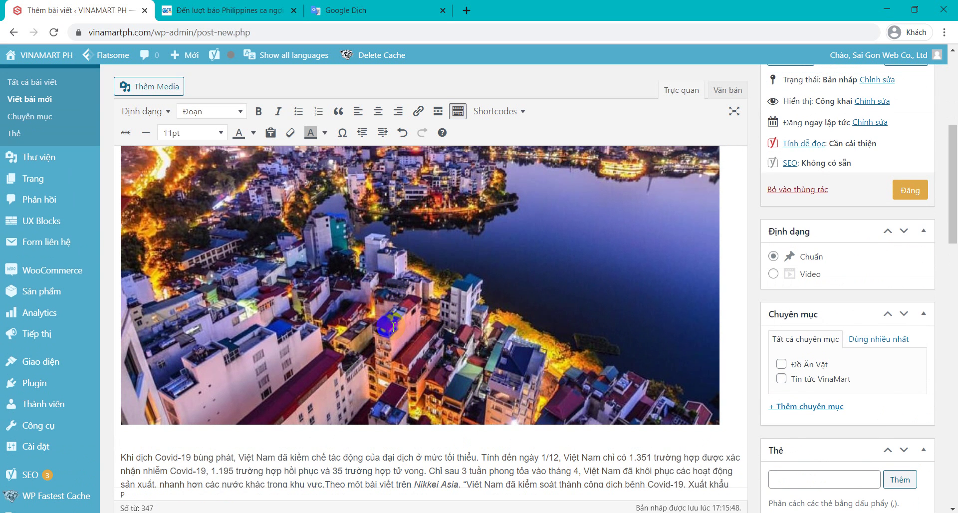
click(392, 321)
click(400, 160)
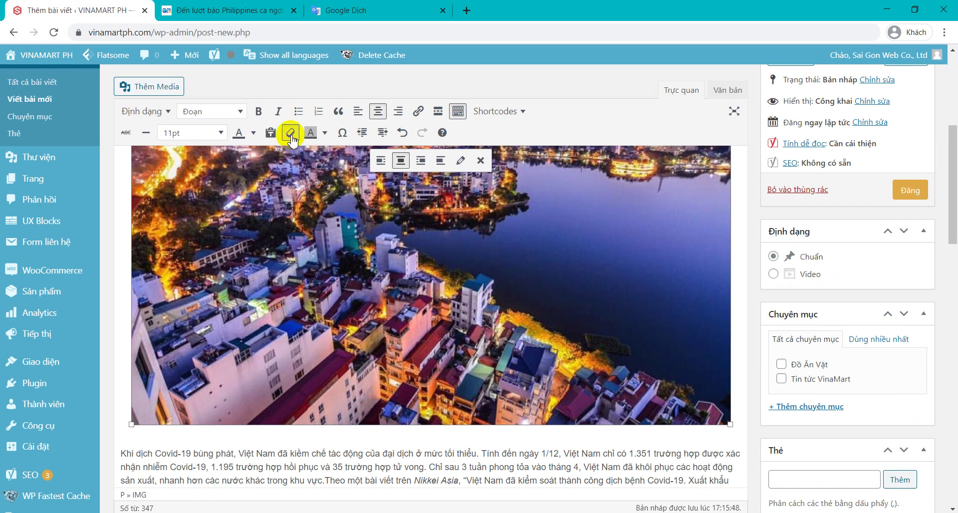
Step: Assign the post to the Tin tức VinaMart category and move the Ảnh đại diện box above the Thẻ box
scroll(445, 279, down, 1)
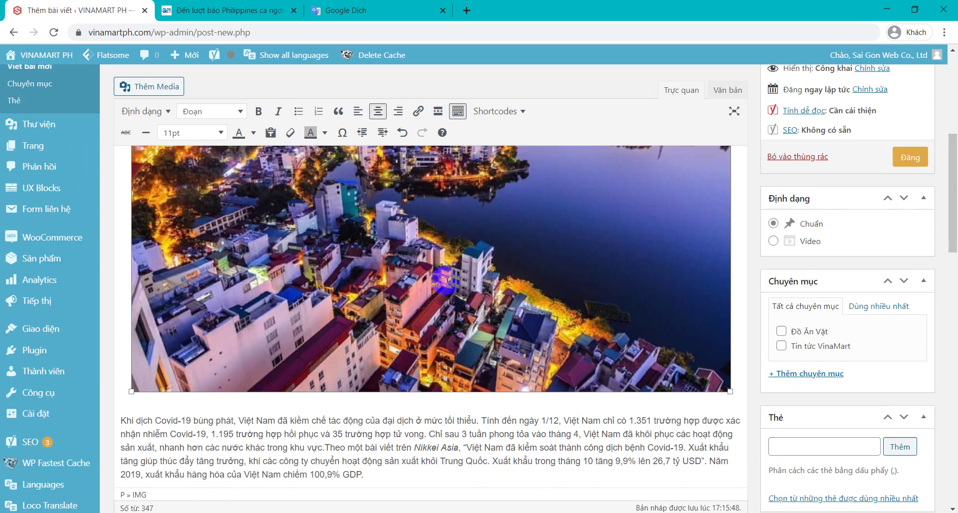
scroll(446, 279, down, 6)
scroll(456, 284, up, 10)
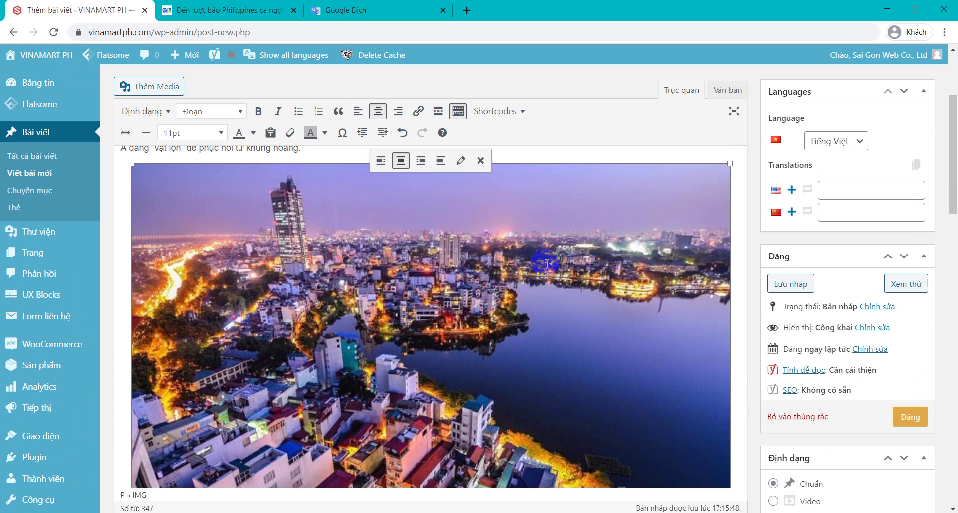
scroll(774, 257, down, 5)
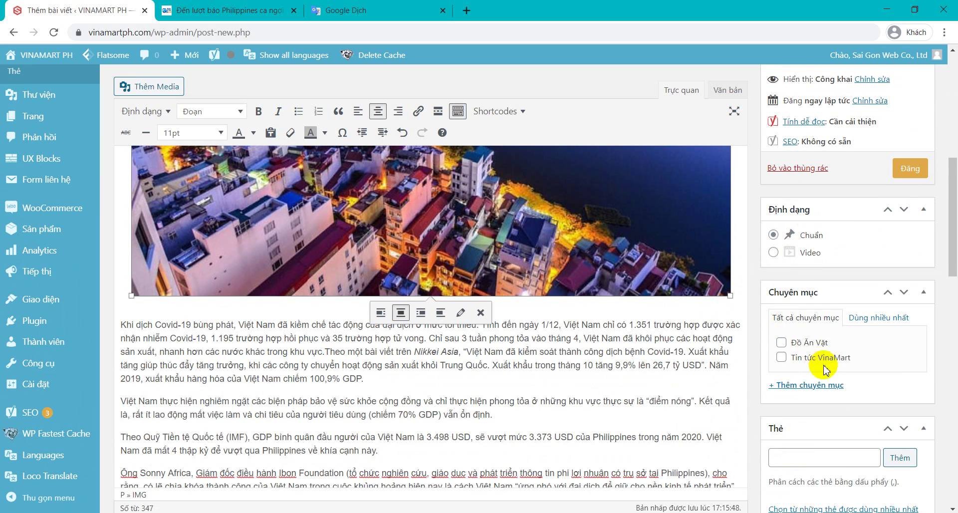
click(829, 367)
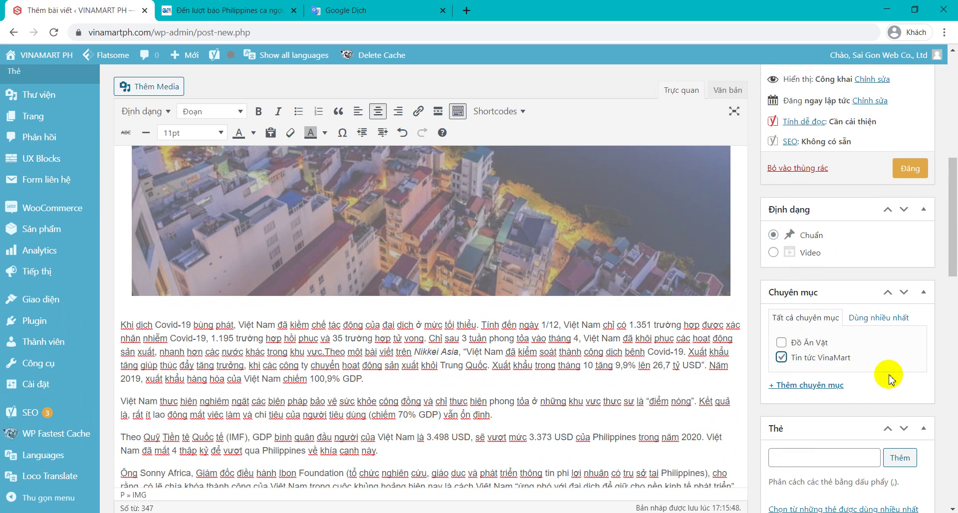
scroll(897, 371, down, 3)
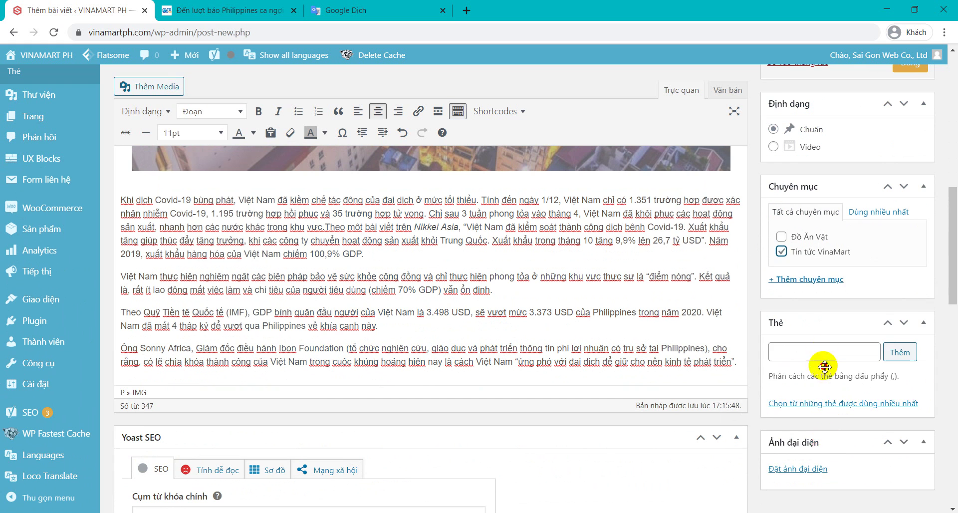
drag(823, 481, 829, 372)
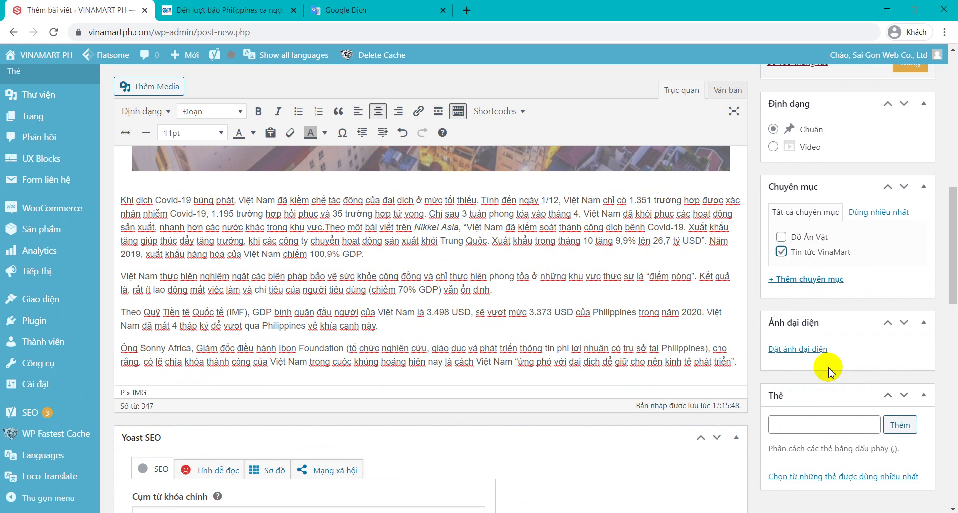
Step: Upload tin tuc.jpg and set it as the post's featured image
click(808, 351)
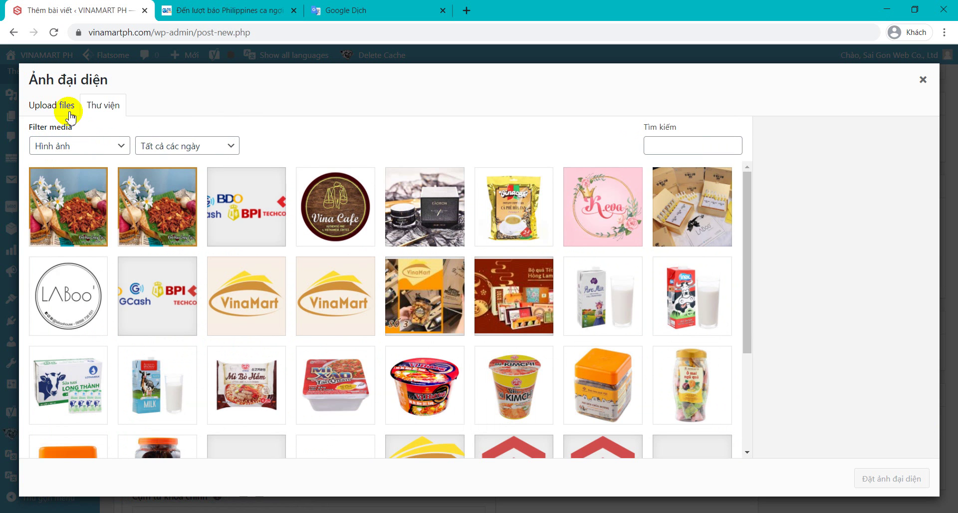
click(63, 109)
click(468, 294)
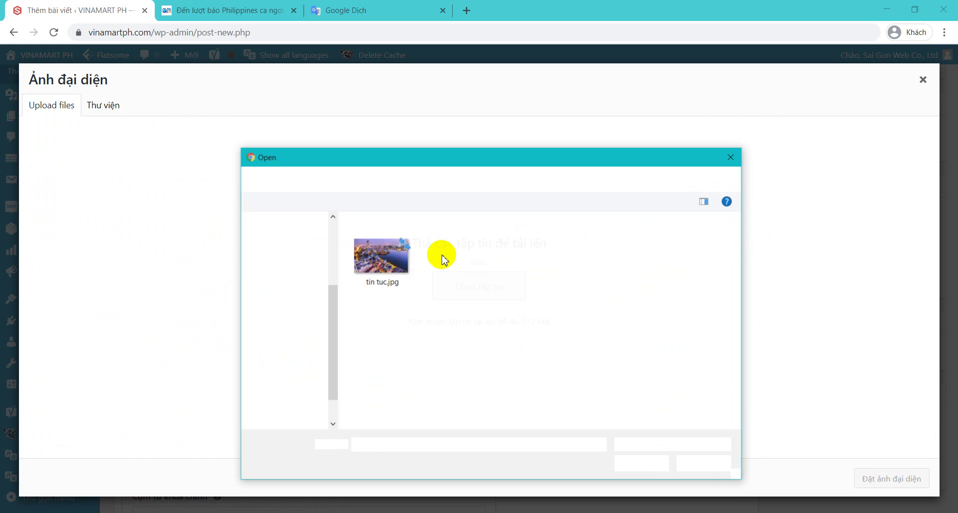
double_click(410, 253)
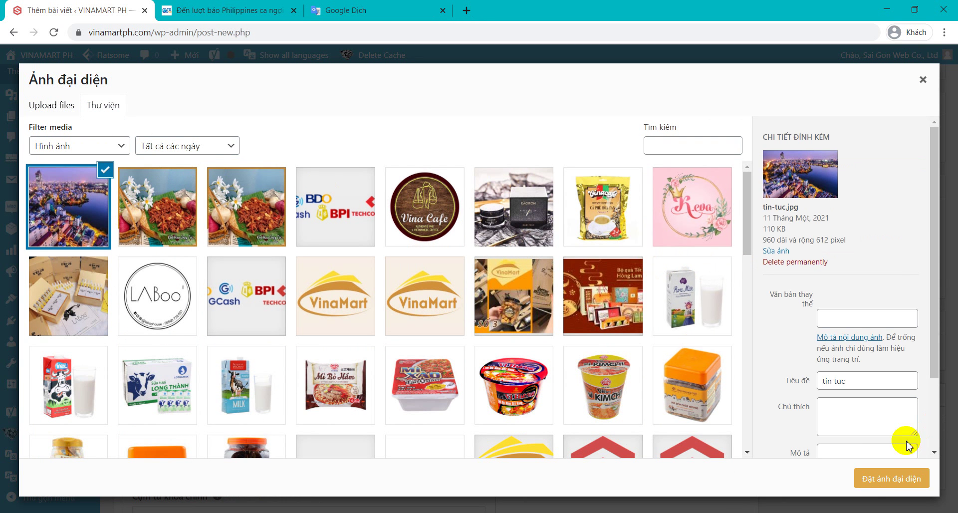
click(880, 480)
Step: Publish the Vietnamese post
scroll(663, 310, up, 7)
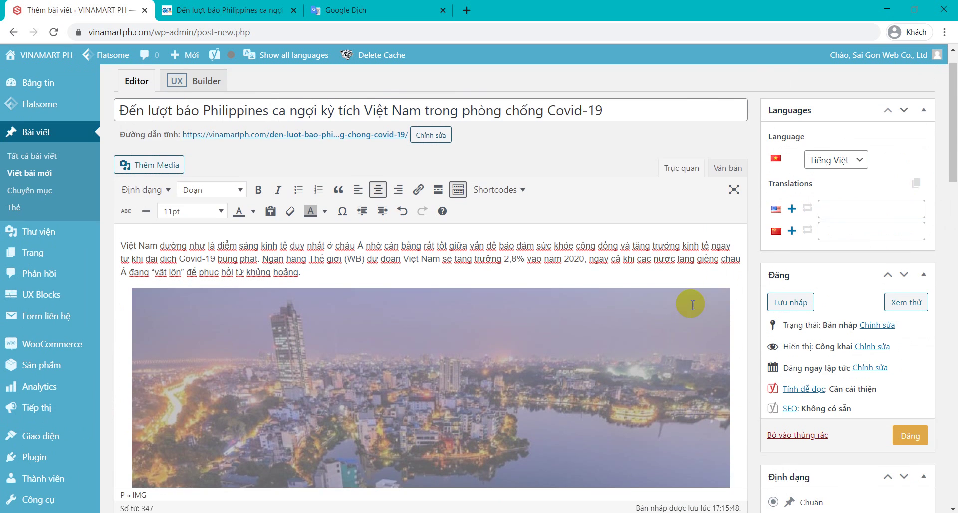
scroll(860, 388, down, 1)
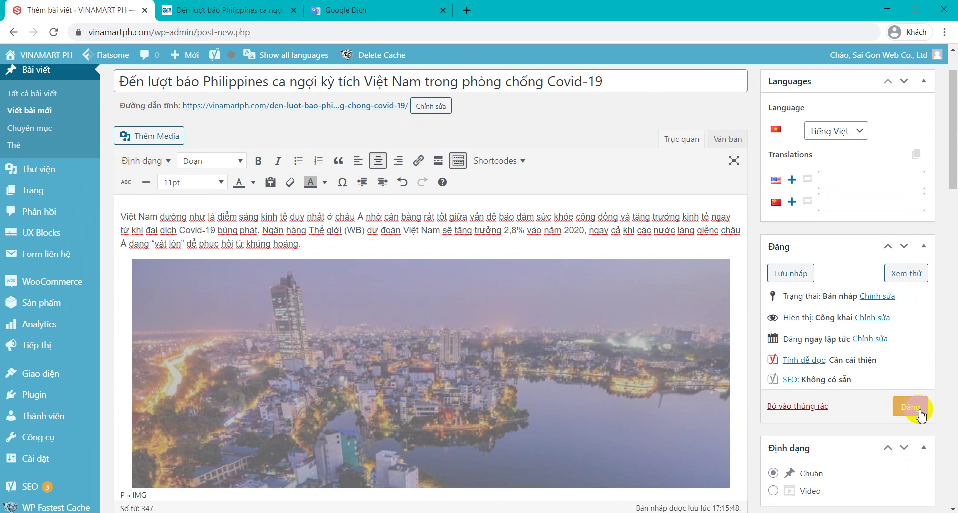
click(915, 410)
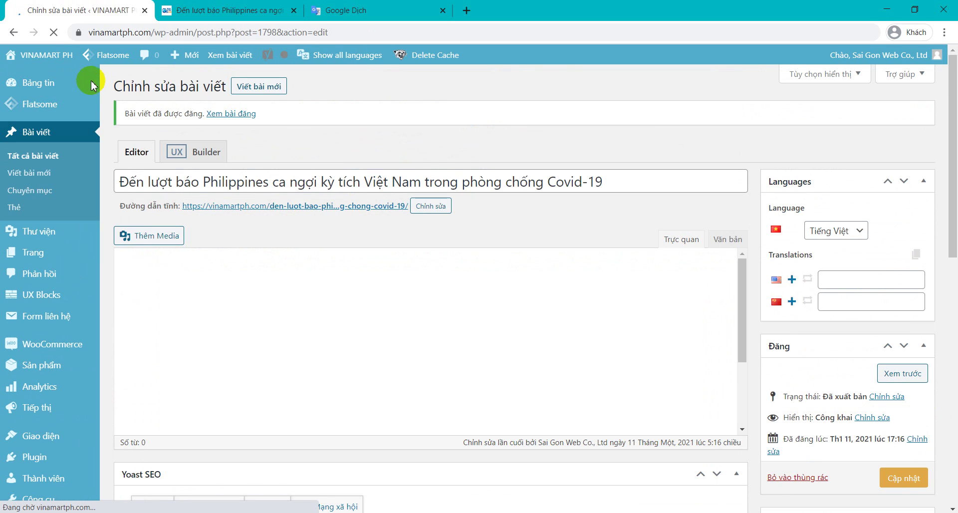
Step: Open the VinaMart site in a new tab and check the published post on the Tin tức VinaMart page
middle_click(44, 57)
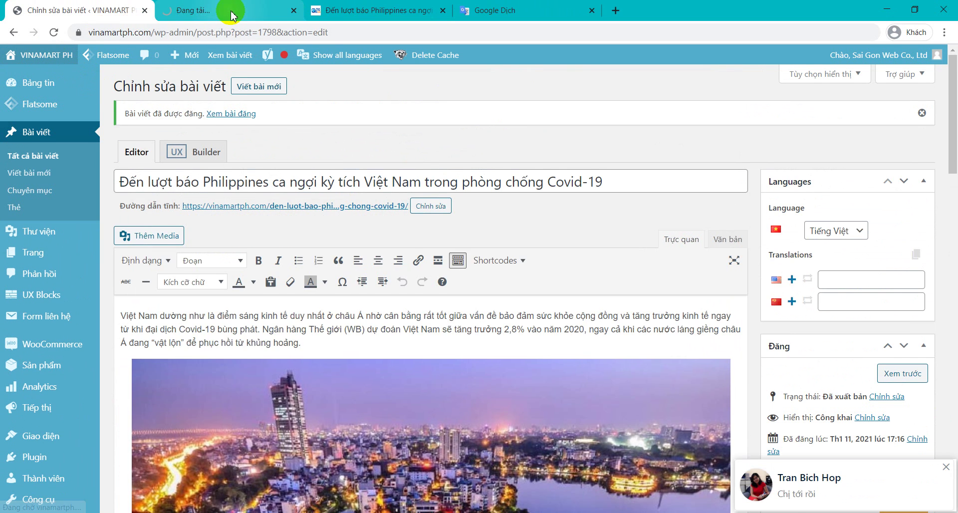
click(214, 10)
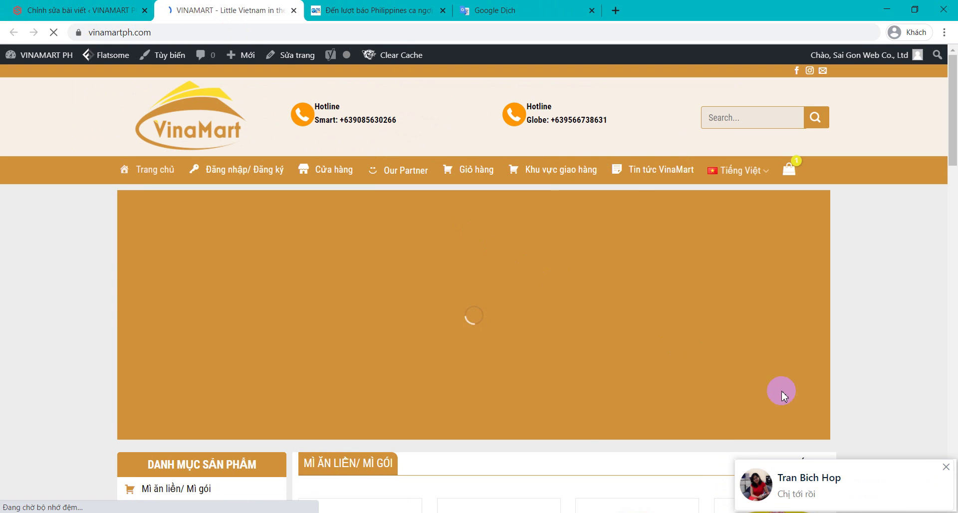
click(80, 10)
click(229, 10)
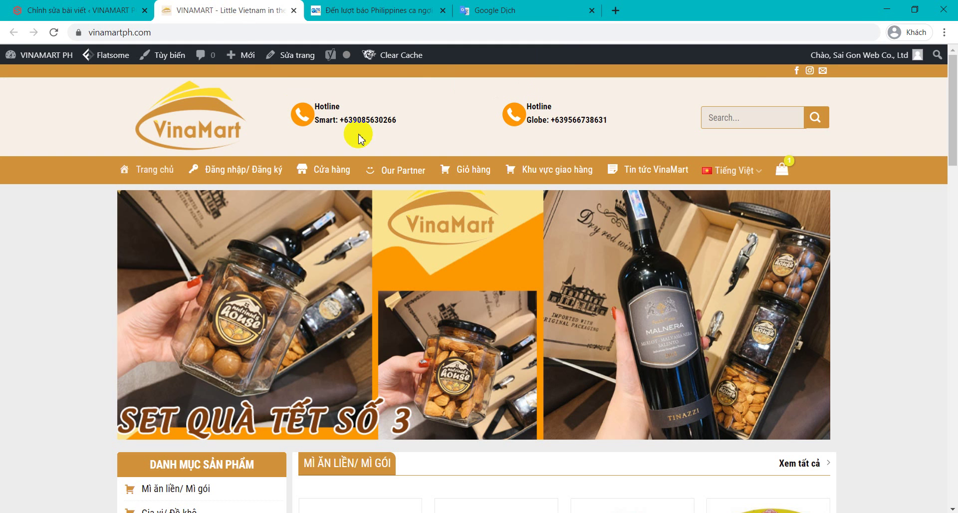
click(655, 174)
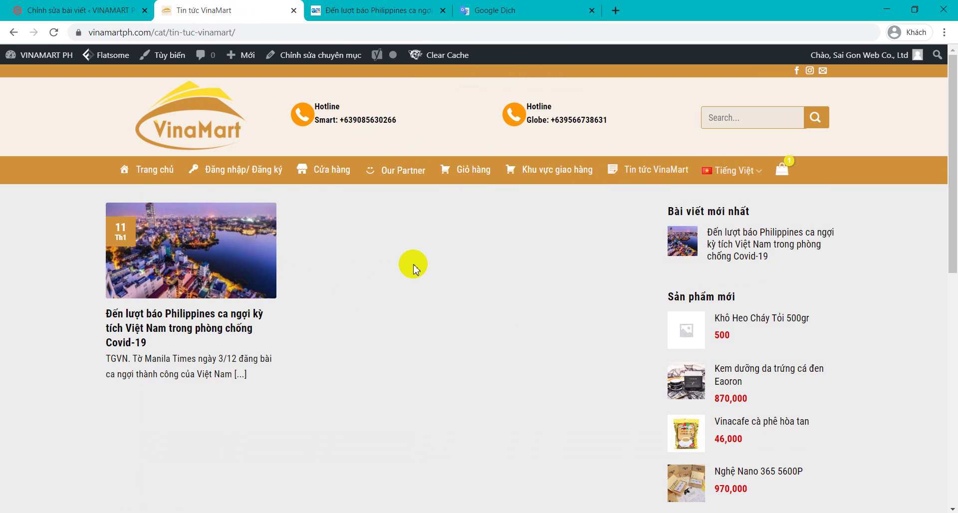
Step: Add an English translation of the Vietnamese post and replace its title with the English version from Google Translate
click(80, 10)
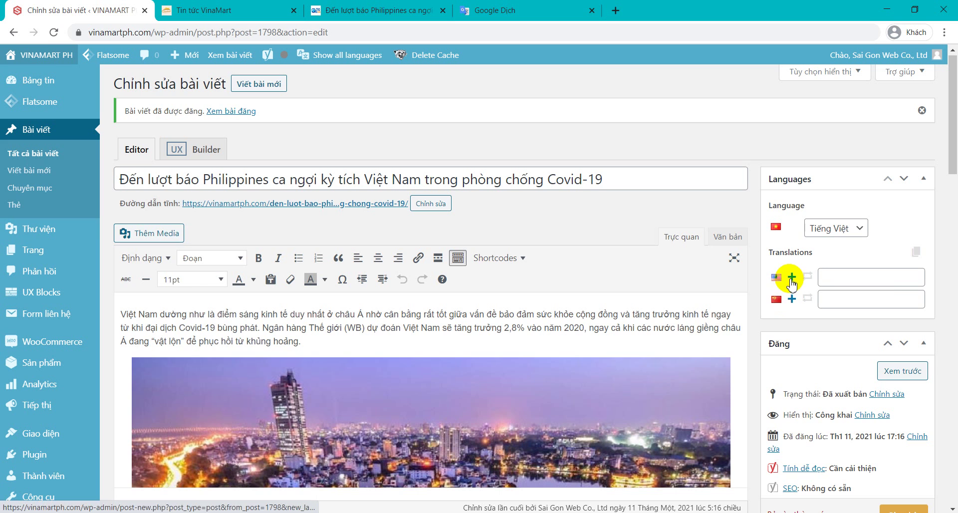
click(792, 278)
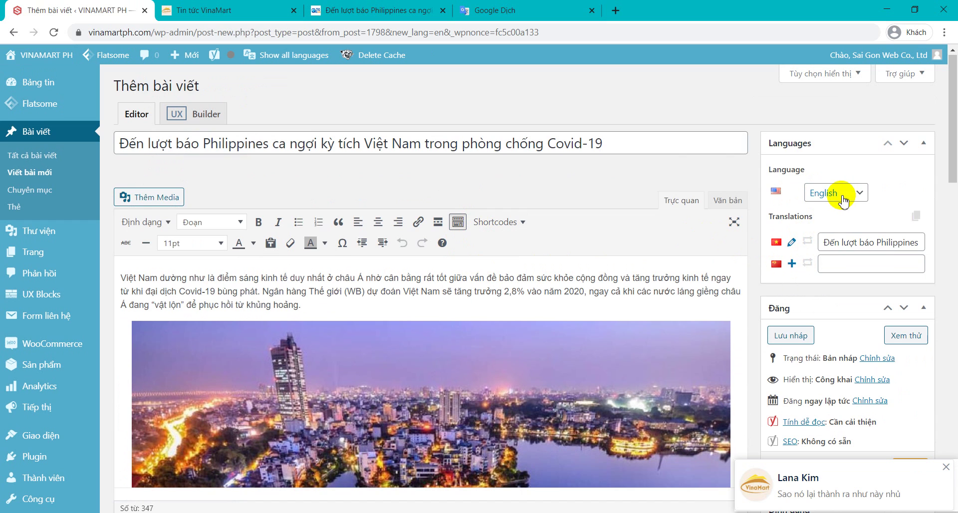
click(674, 148)
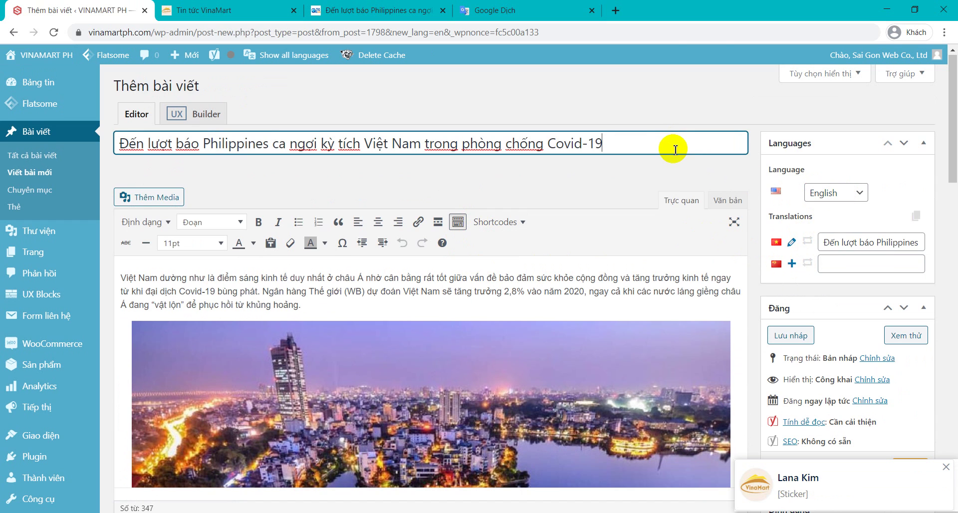
key(ctrl+a)
key(ctrl+c)
click(489, 12)
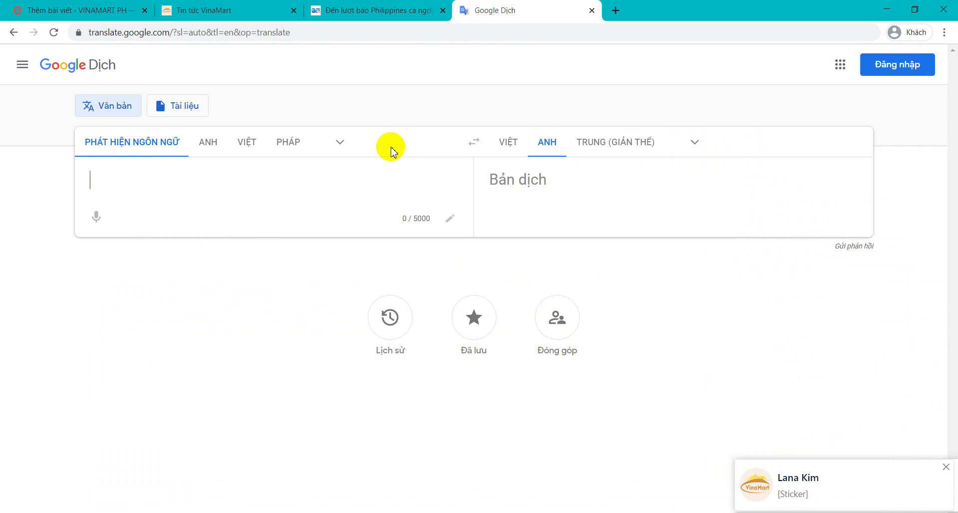
key(ctrl+v)
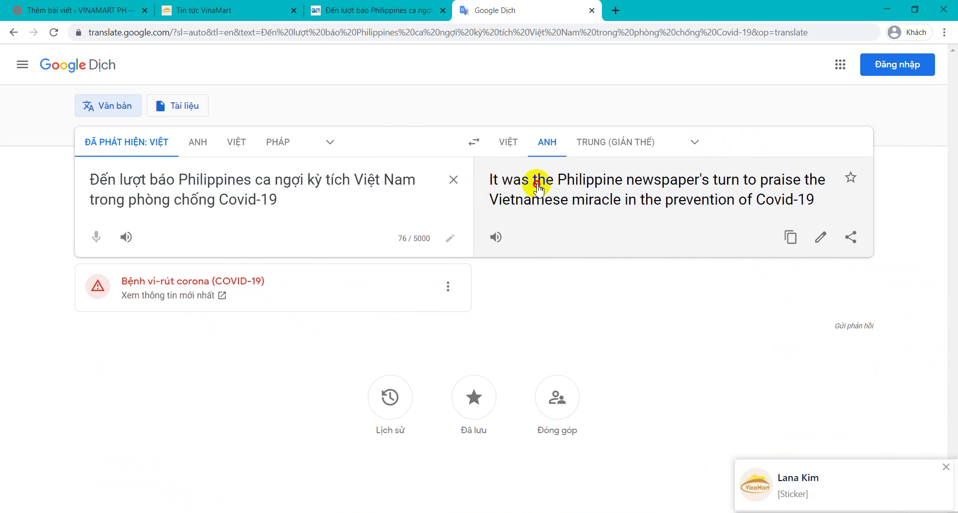
drag(490, 179, 816, 201)
click(115, 10)
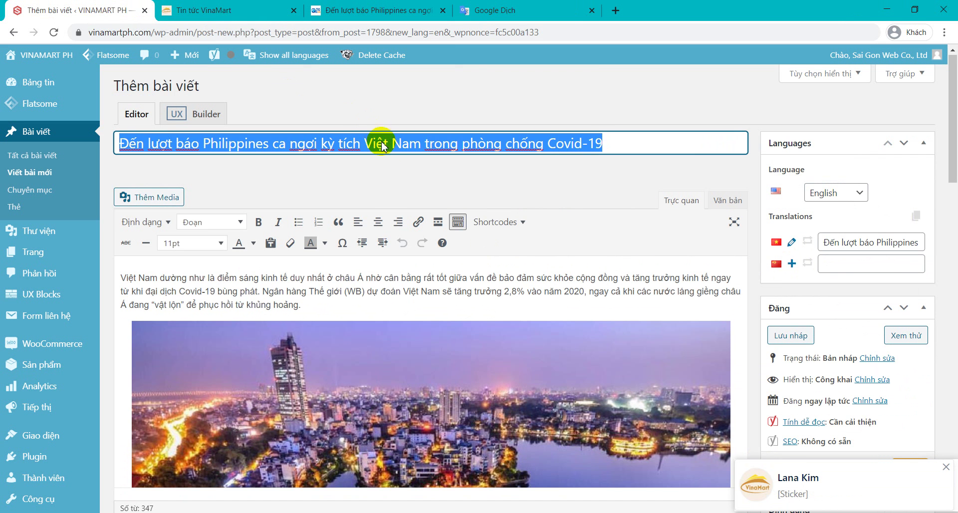
key(ctrl+v)
Step: Translate the paragraph above the city photo into English with Google Translate and replace the Vietnamese text with it
click(438, 299)
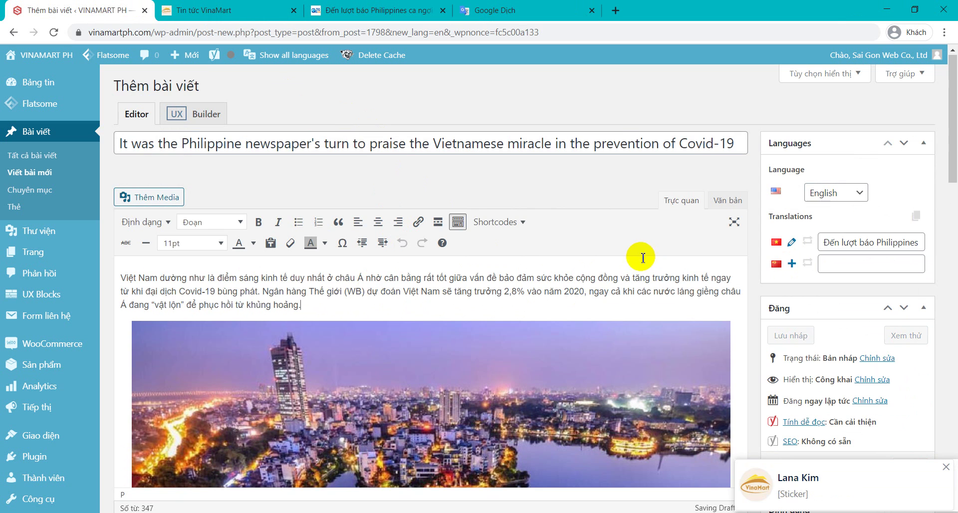
drag(423, 315, 165, 278)
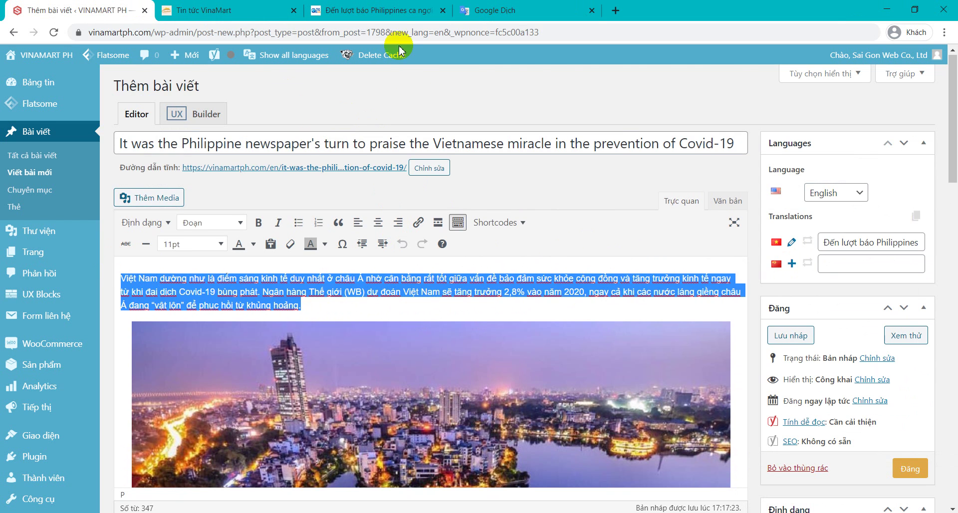
click(369, 10)
click(227, 10)
click(481, 10)
triple_click(292, 202)
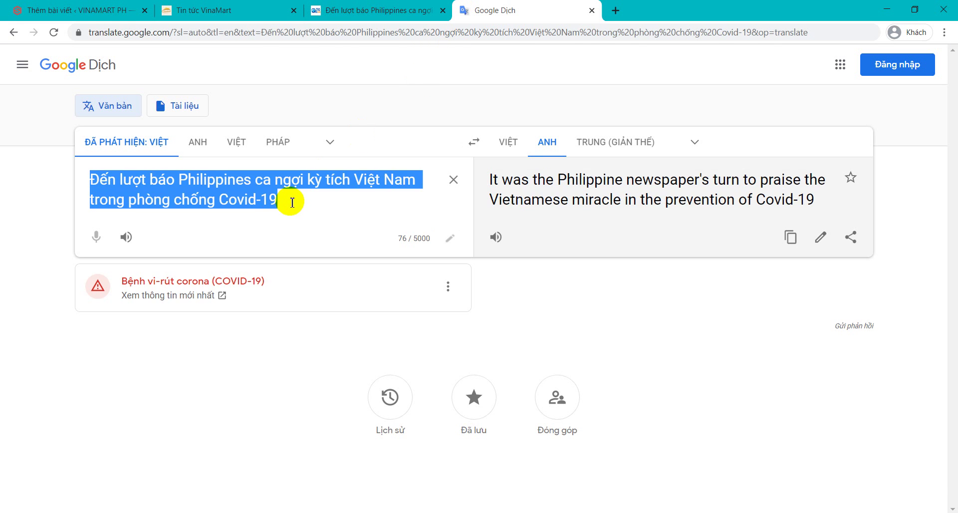
key(ctrl+v)
click(790, 302)
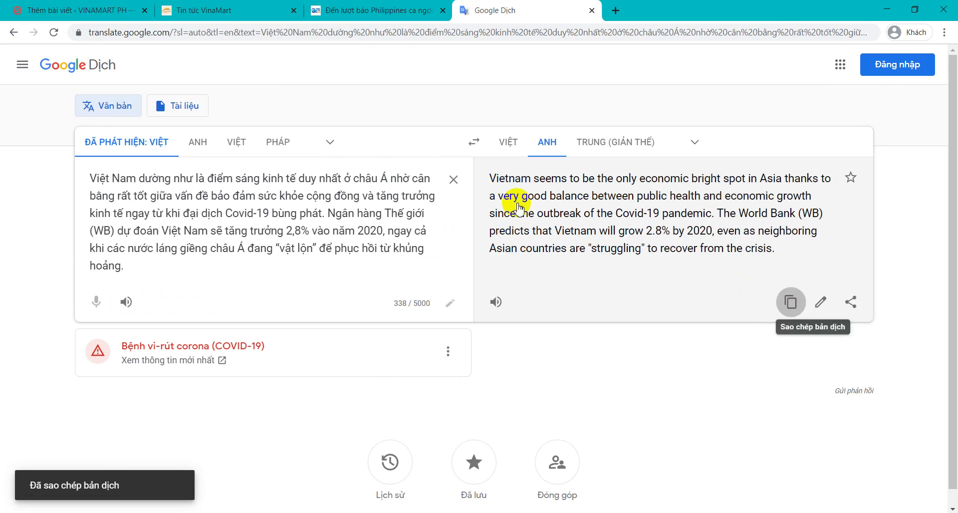
click(87, 6)
key(ctrl+v)
Step: Translate the four paragraphs below the city photo into English with Google Translate and replace the Vietnamese text with the translation
scroll(445, 300, down, 8)
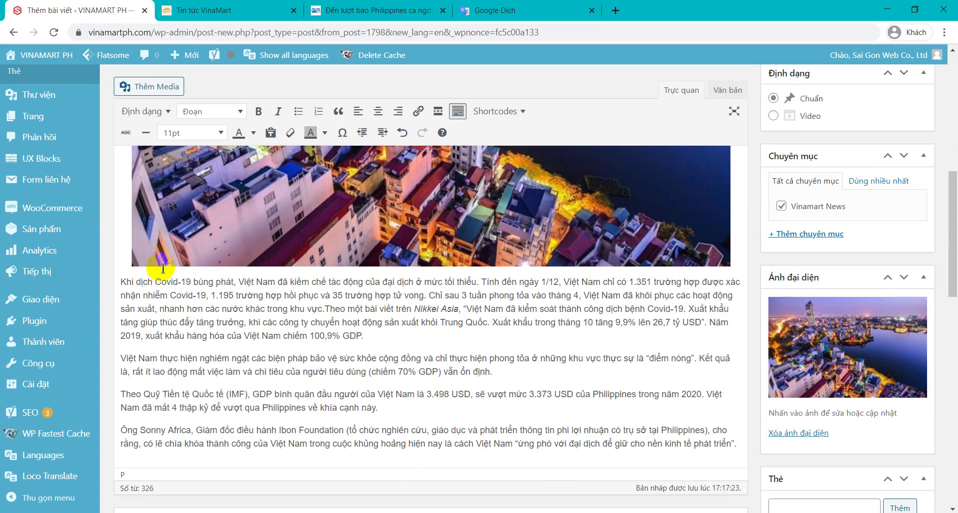
scroll(428, 229, down, 7)
scroll(396, 278, up, 6)
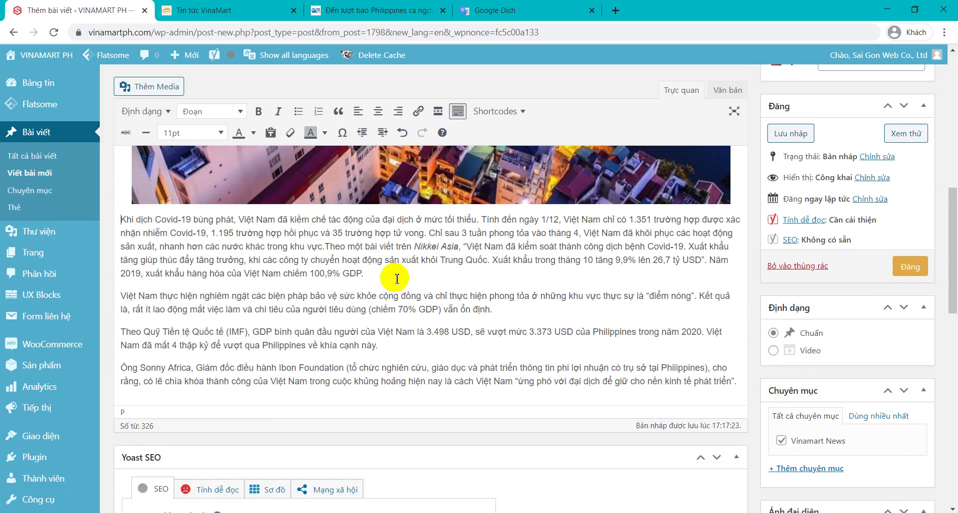
shift+click(743, 387)
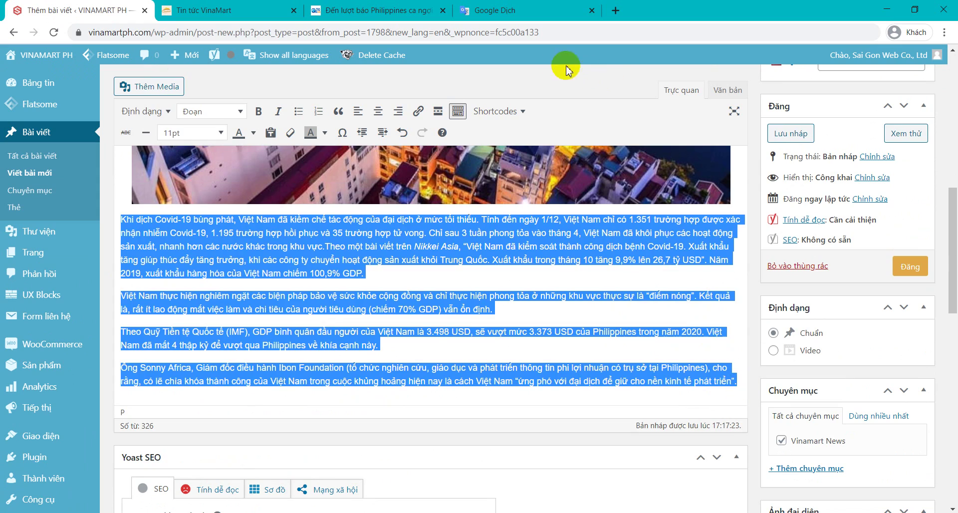
click(494, 10)
click(316, 211)
key(ctrl+a)
key(ctrl+v)
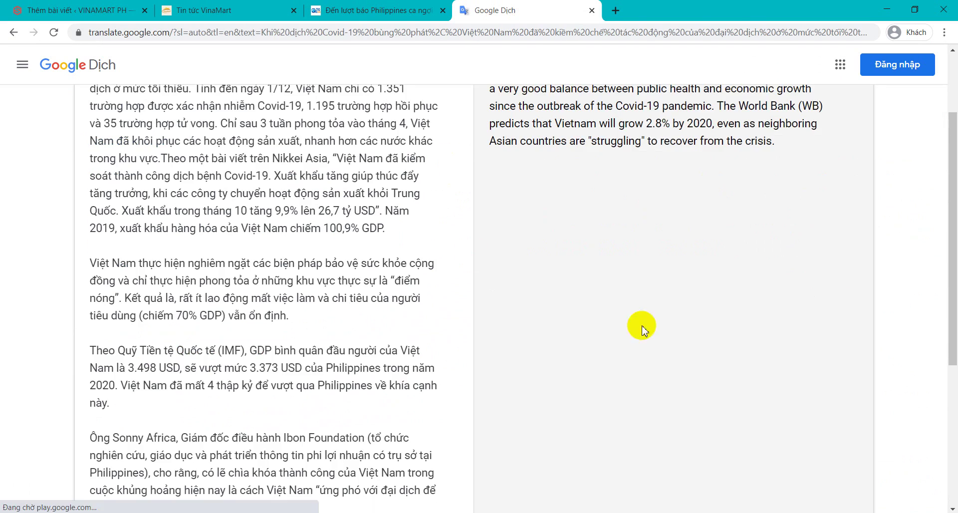
scroll(670, 259, down, 5)
click(786, 284)
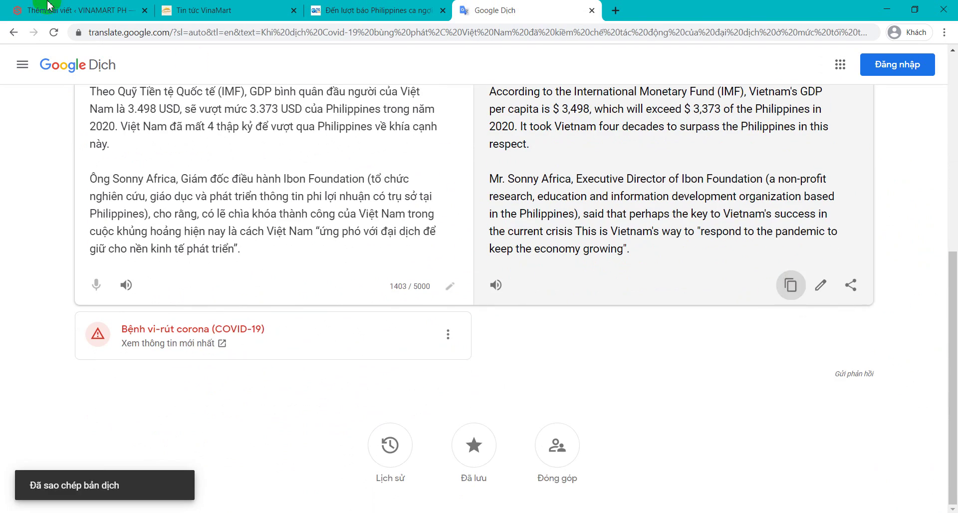
click(75, 10)
key(ctrl+v)
Step: Turn on the Tóm tắt screen element for the English post and go to its empty box
scroll(292, 320, down, 15)
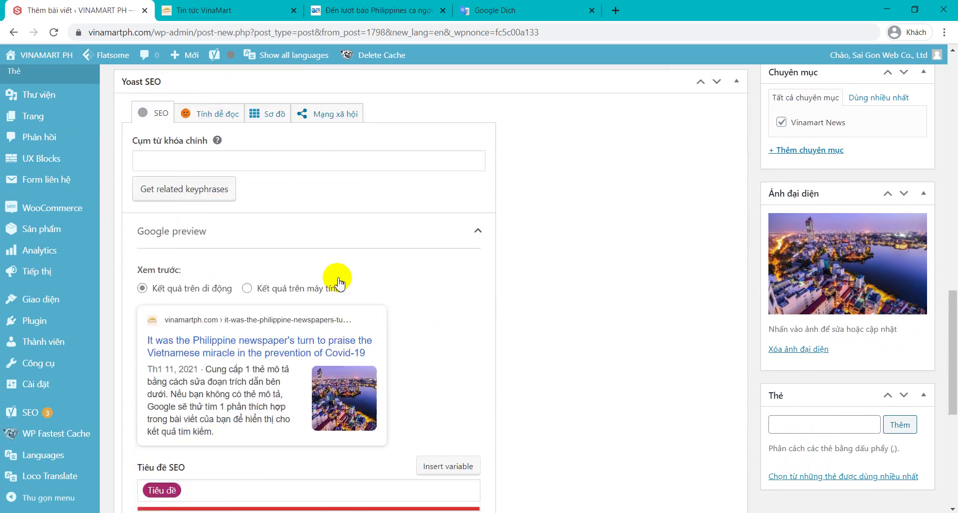
scroll(594, 357, up, 15)
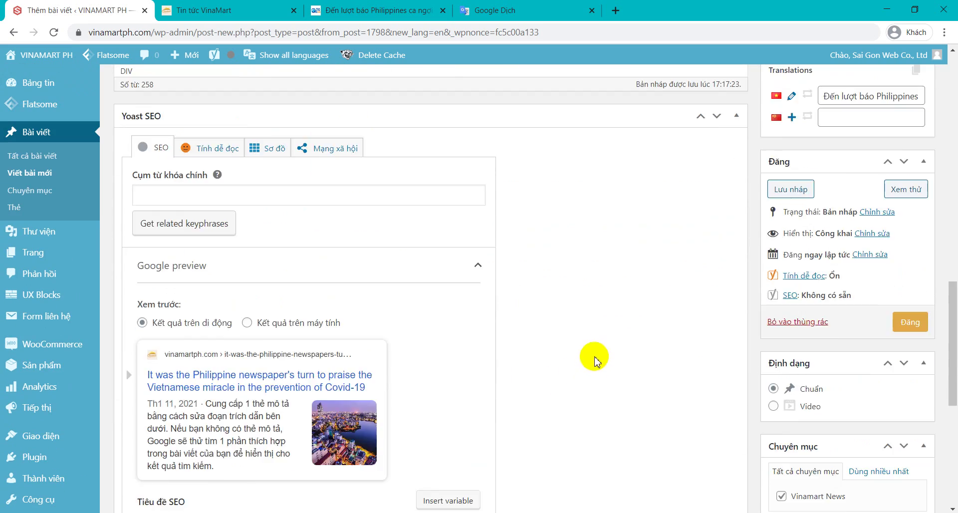
click(809, 83)
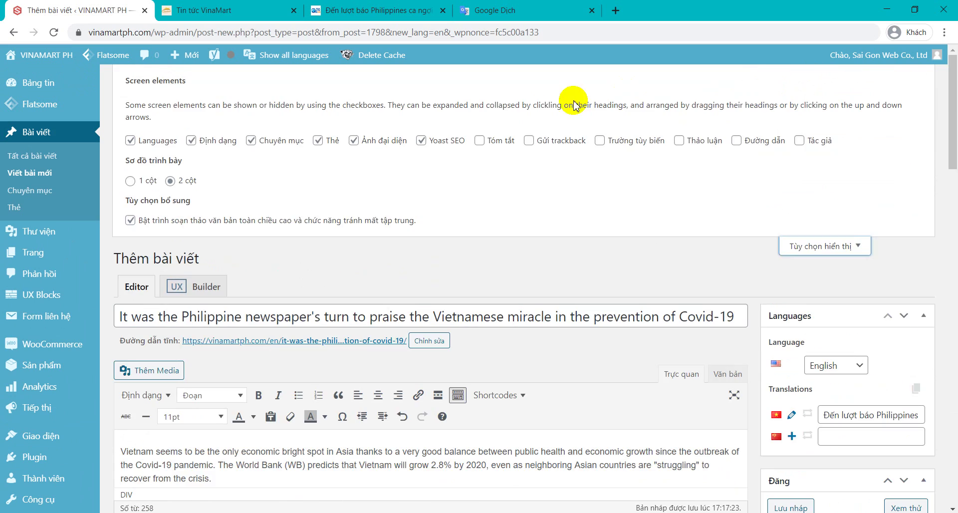
click(499, 140)
scroll(776, 238, down, 15)
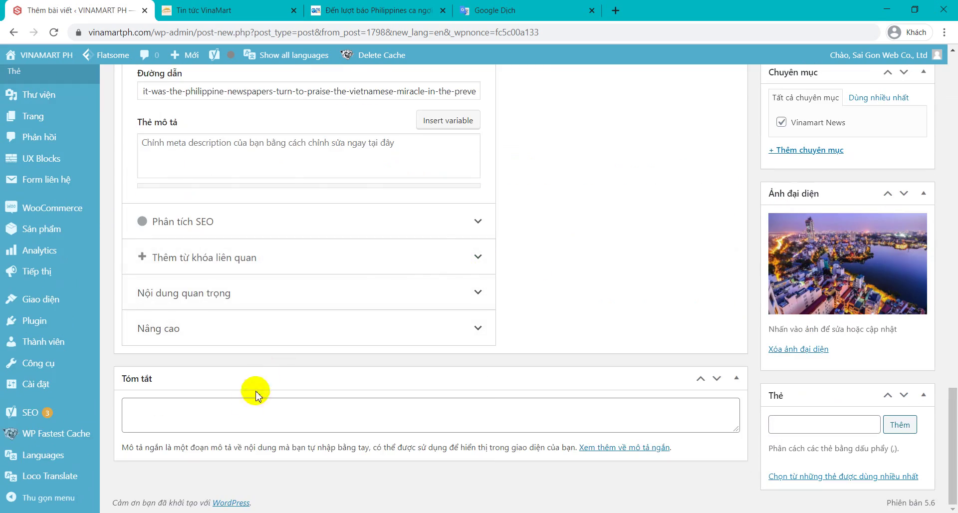
click(252, 406)
Step: Translate the source article's bold lead paragraph into English with Google Translate and paste it into the English post's Tóm tắt box
scroll(534, 319, up, 15)
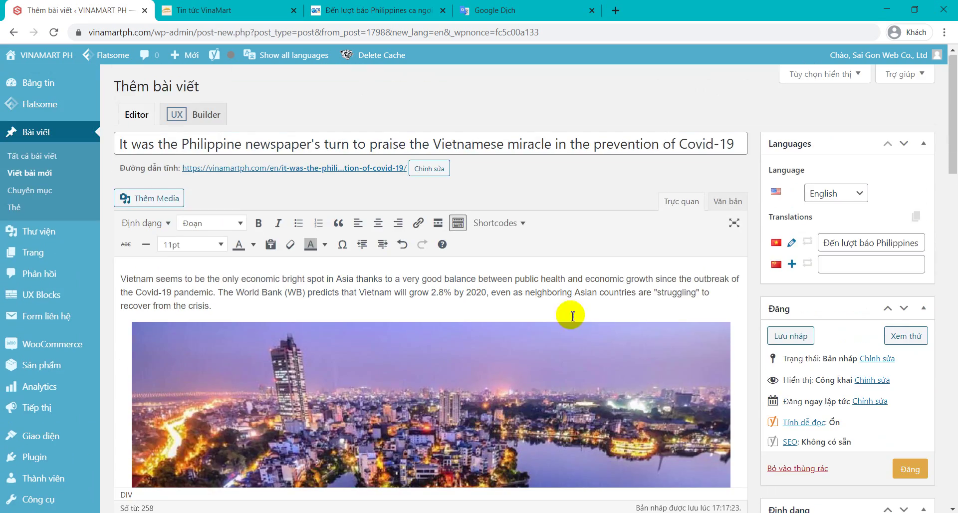
click(230, 11)
click(394, 18)
scroll(314, 215, up, 10)
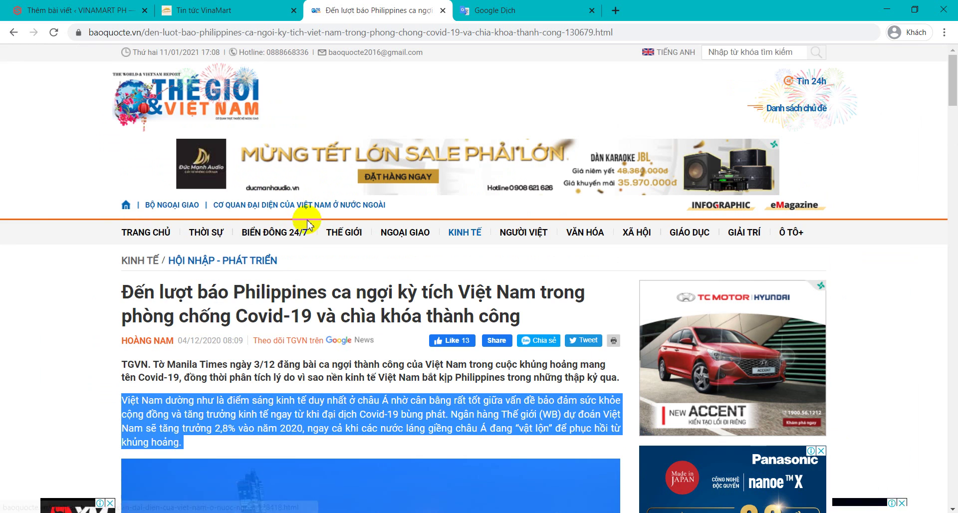
drag(125, 364, 617, 380)
click(491, 12)
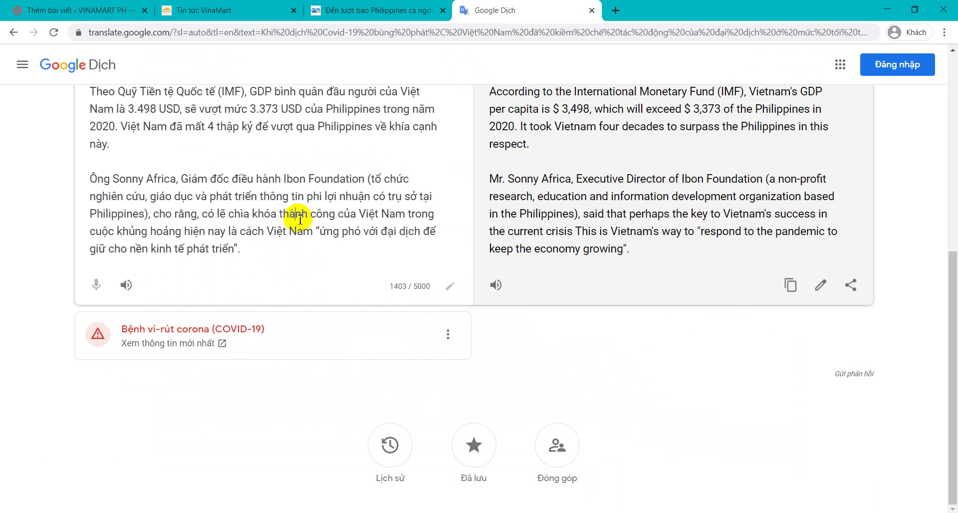
key(ctrl+a)
key(ctrl+v)
click(790, 267)
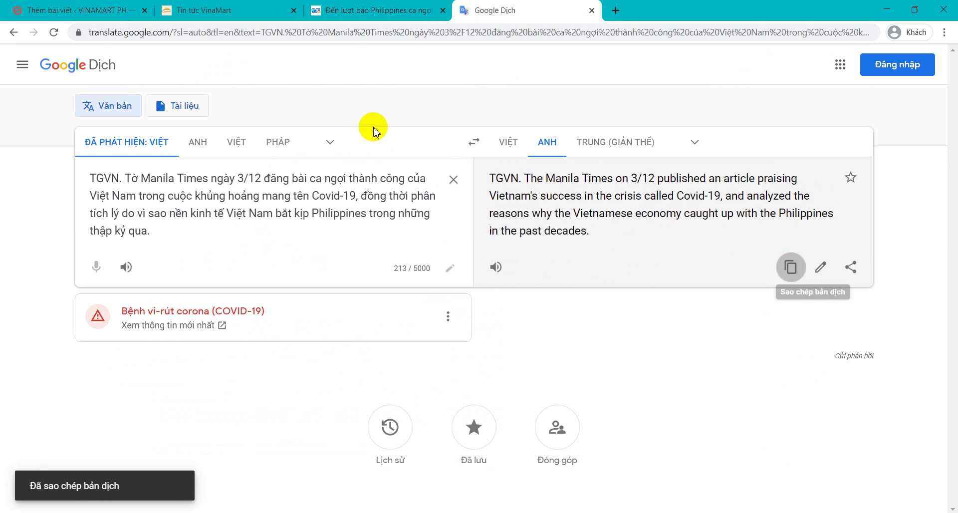
click(95, 9)
scroll(289, 321, down, 15)
click(274, 414)
key(ctrl+v)
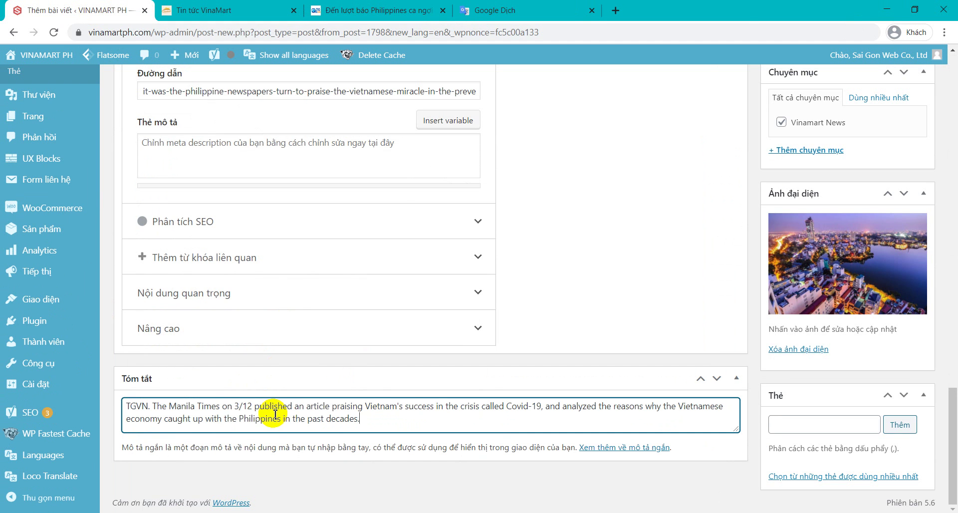
Step: Publish the English version of the Covid-19 news post
scroll(724, 399, up, 2)
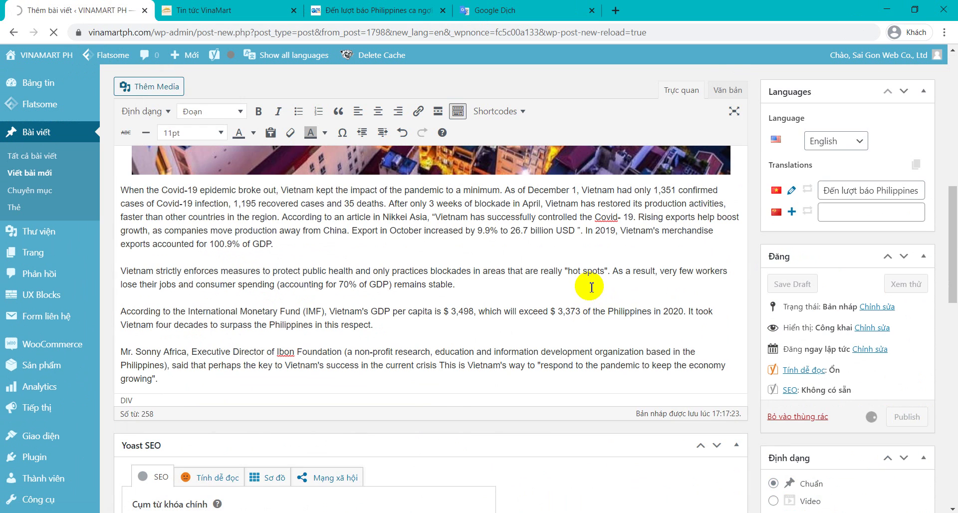
scroll(569, 249, up, 8)
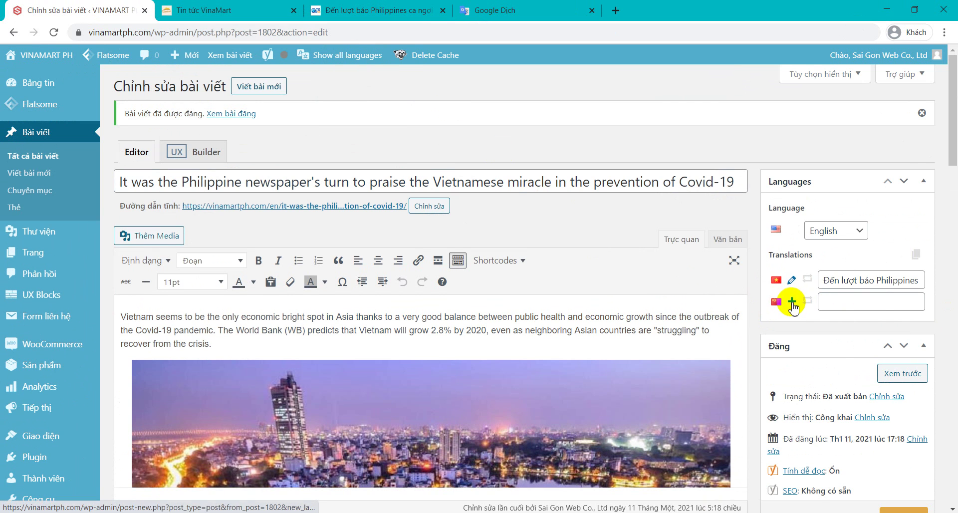
Step: View the published article in the English site's Vinamart News category and switch the article to its Vietnamese version
click(240, 10)
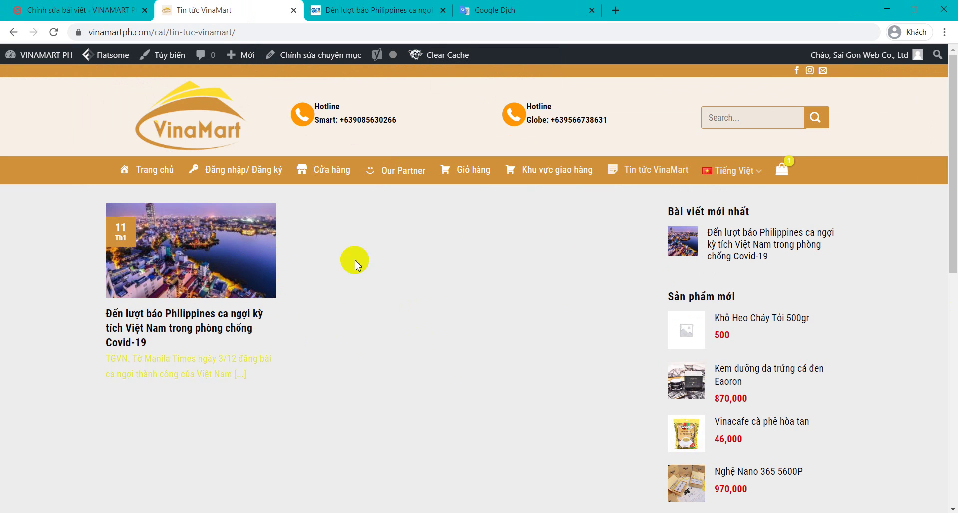
click(732, 173)
click(691, 232)
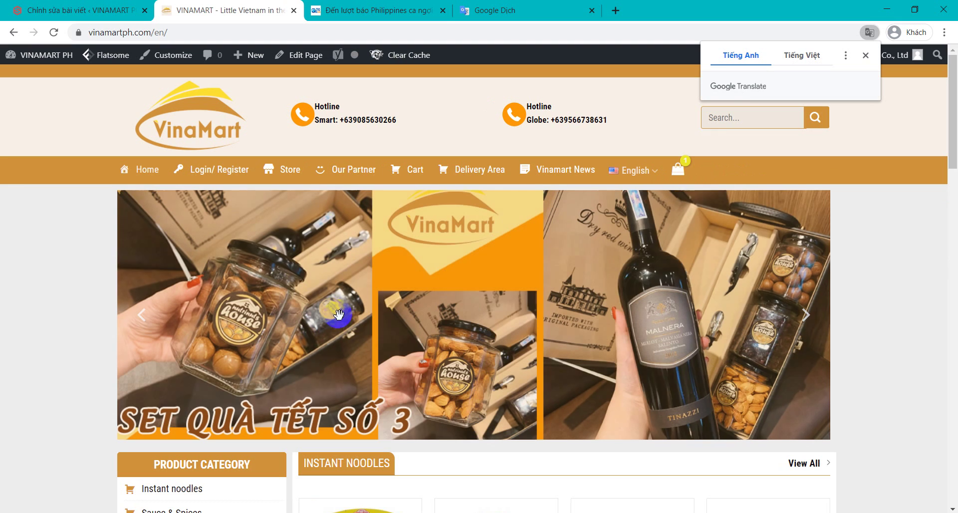
click(560, 169)
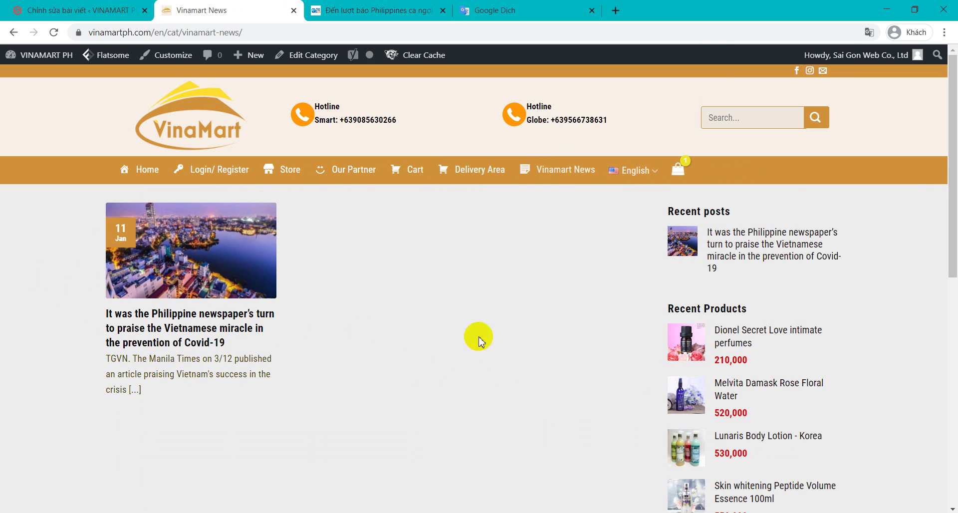
click(238, 275)
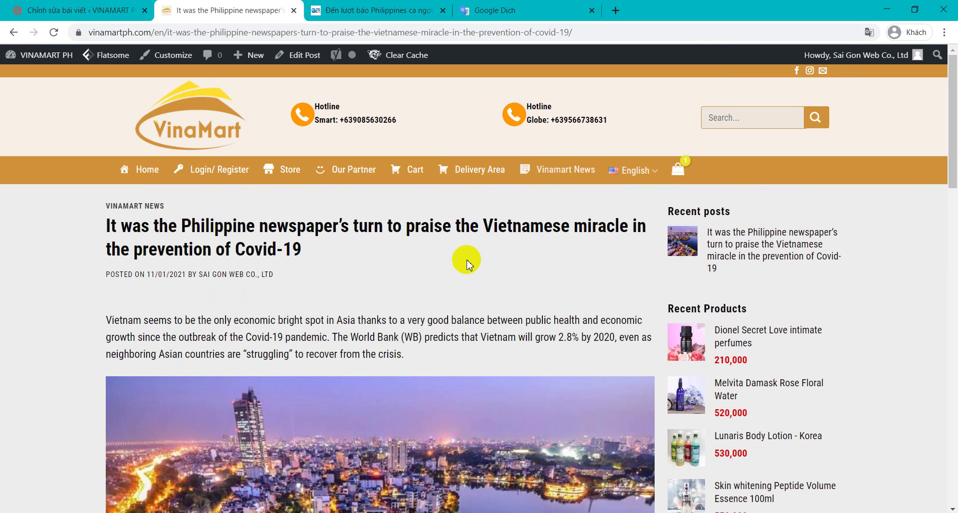
click(612, 173)
click(636, 205)
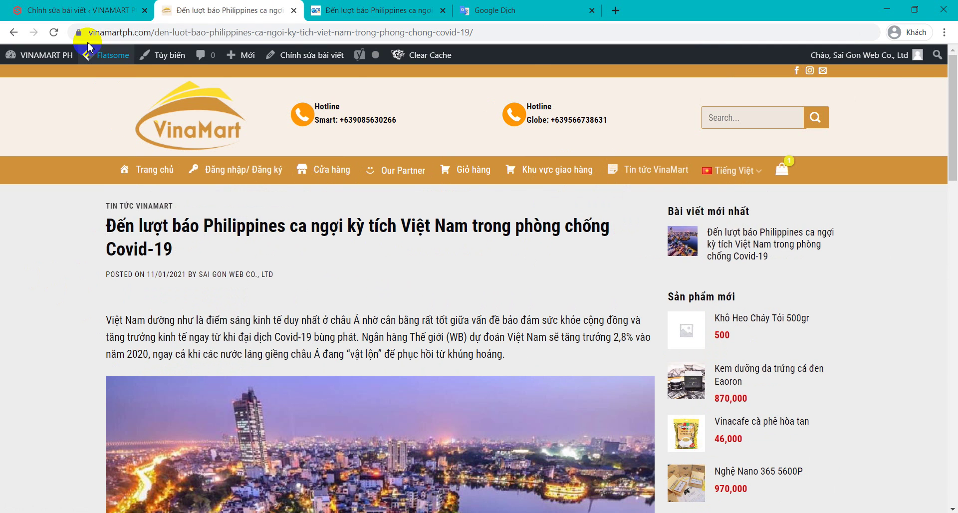
Step: Return to the WordPress admin and look through the list of product categories
click(78, 11)
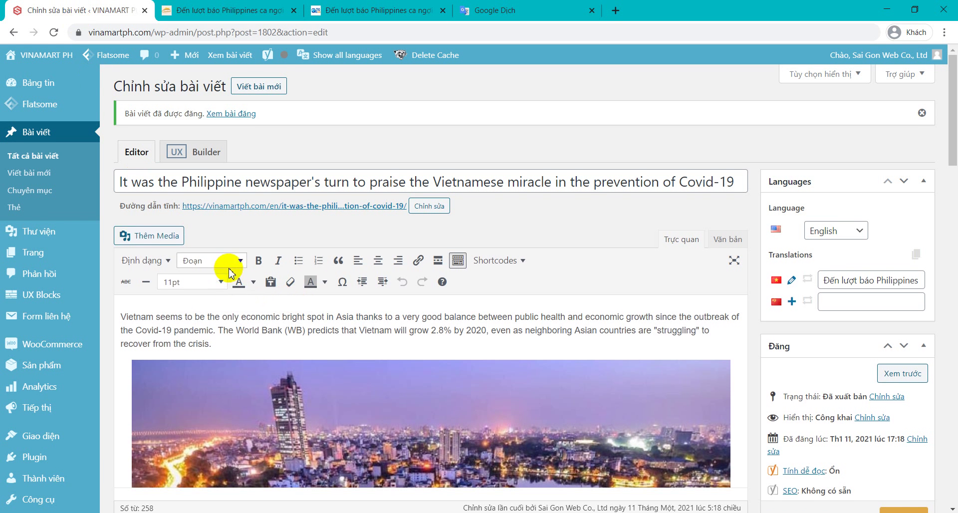
scroll(234, 267, down, 3)
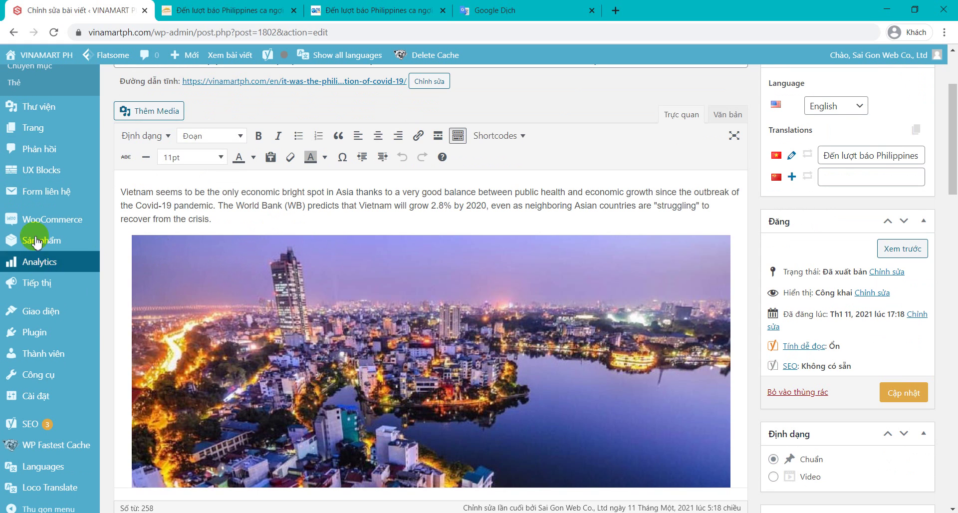
mouse_move(34, 239)
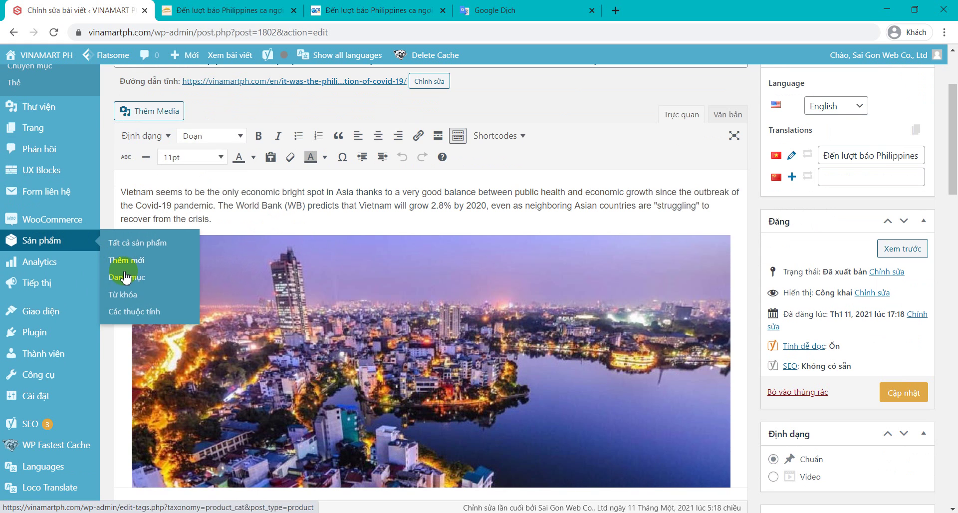
click(155, 273)
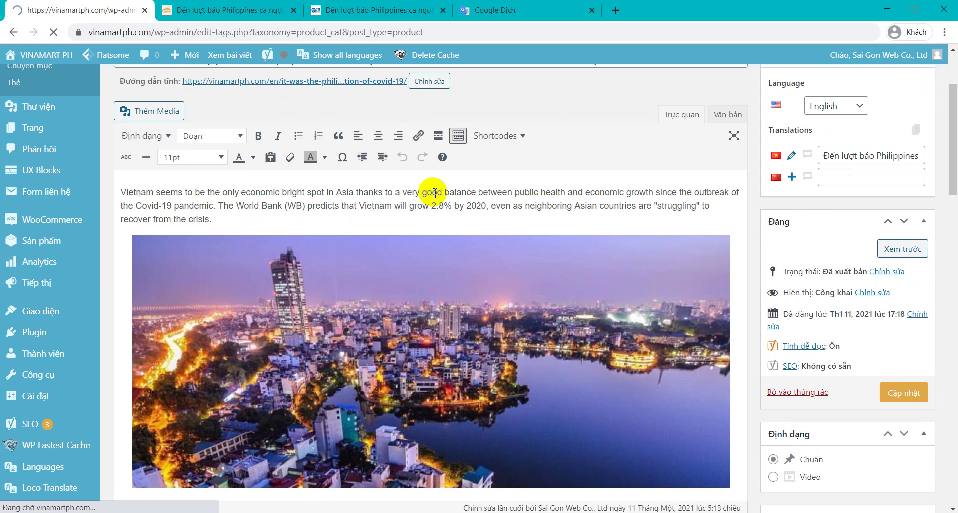
scroll(624, 249, down, 6)
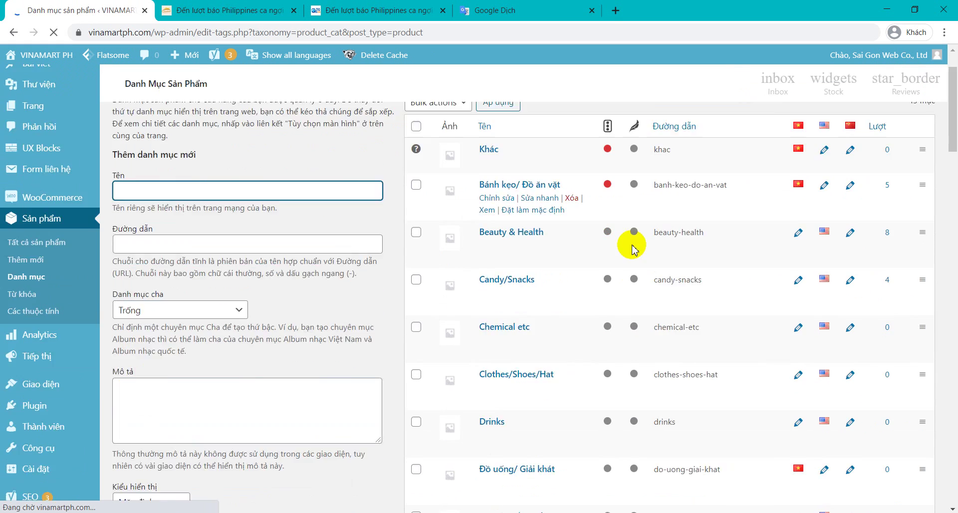
scroll(610, 277, down, 20)
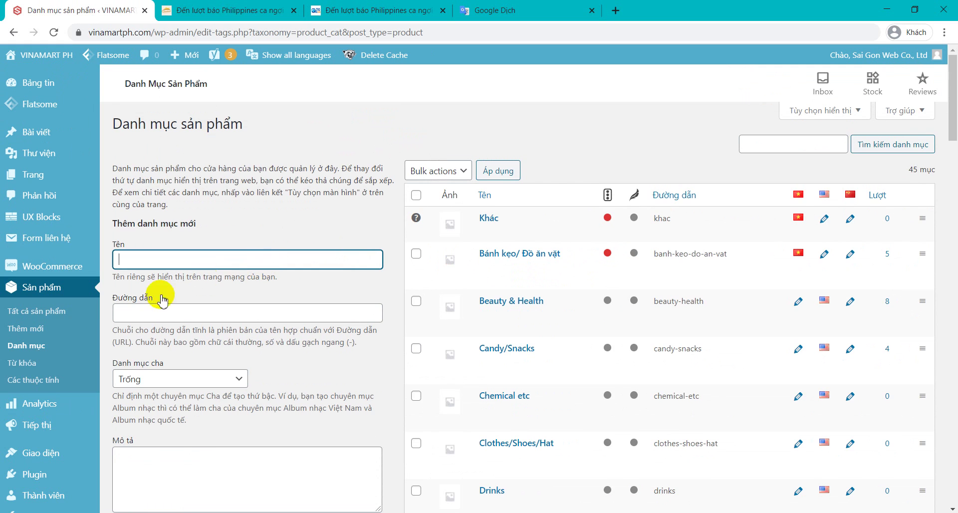
Step: Open the product Khô Heo Cháy Tỏi 500gr for editing and enter "Nội dung chi tiết" as its main description
click(60, 319)
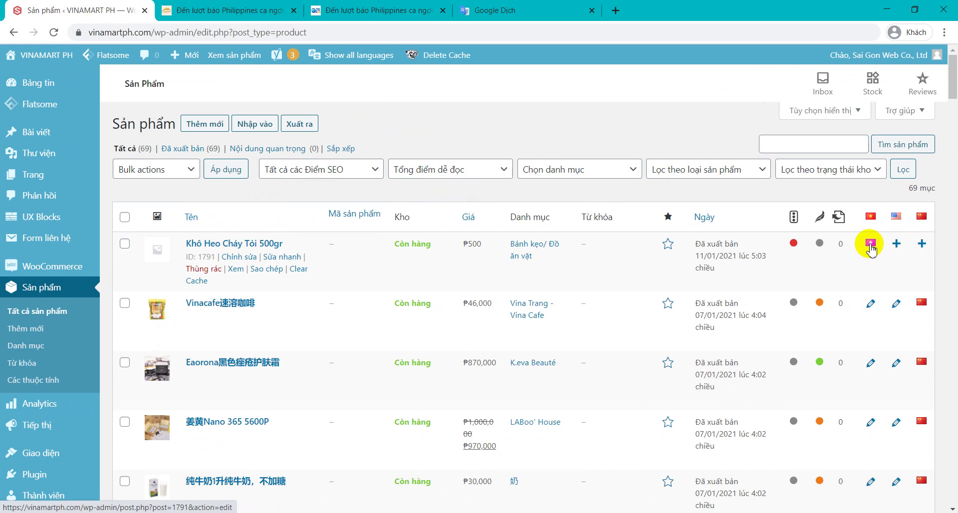
click(239, 257)
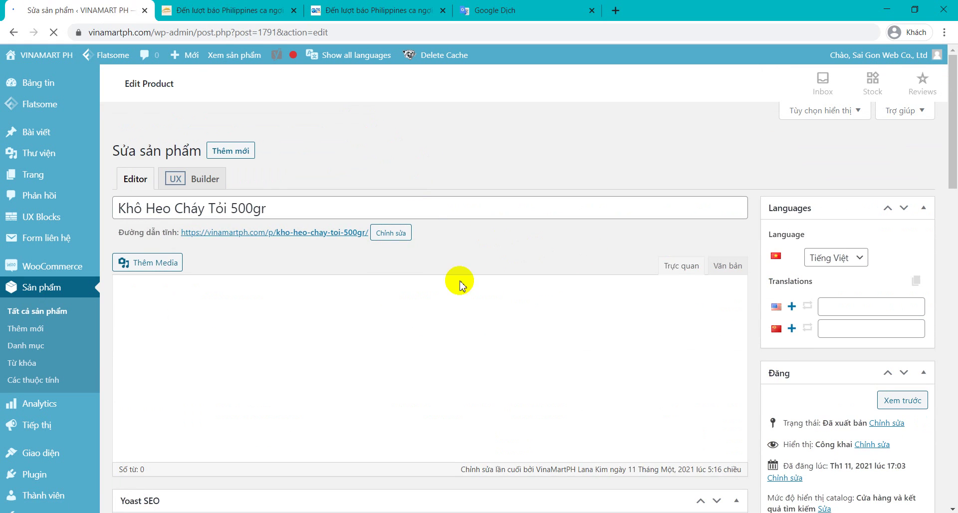
scroll(459, 286, down, 10)
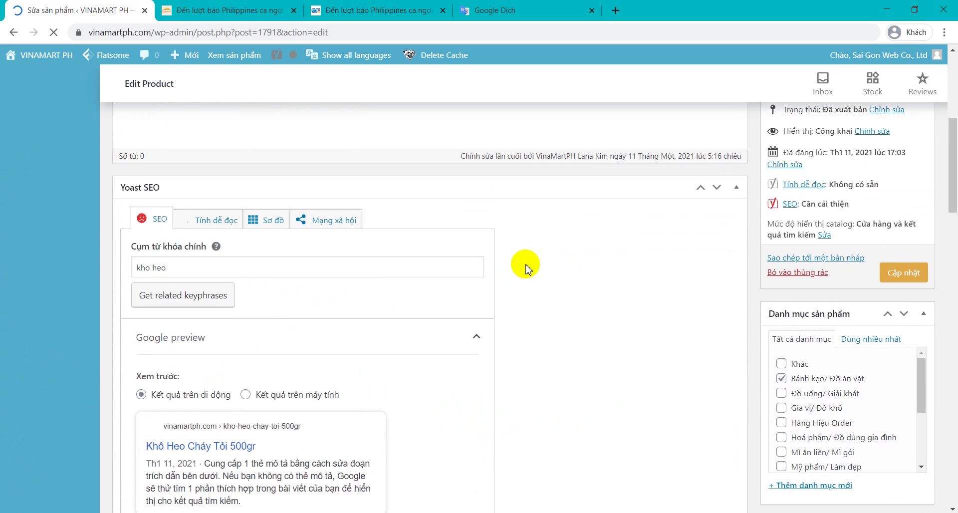
scroll(566, 261, down, 10)
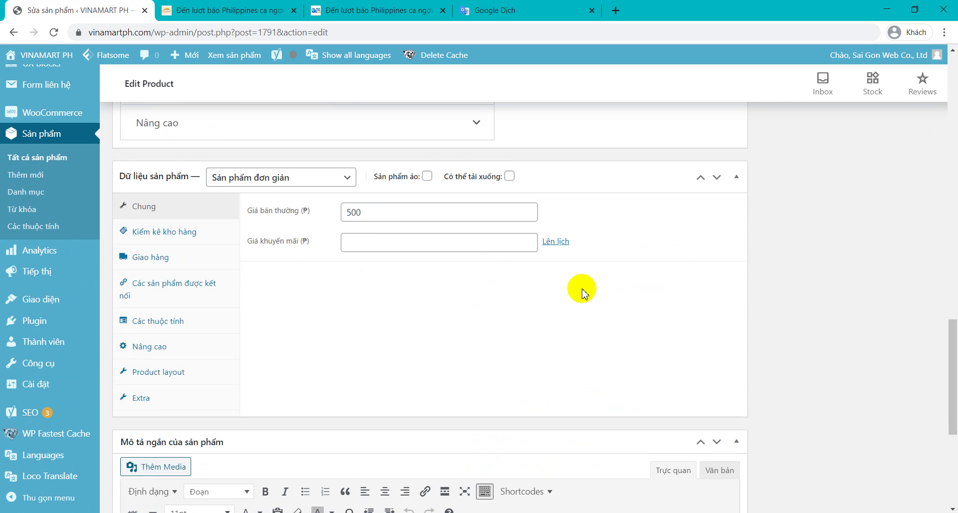
scroll(582, 288, down, 5)
scroll(549, 292, up, 7)
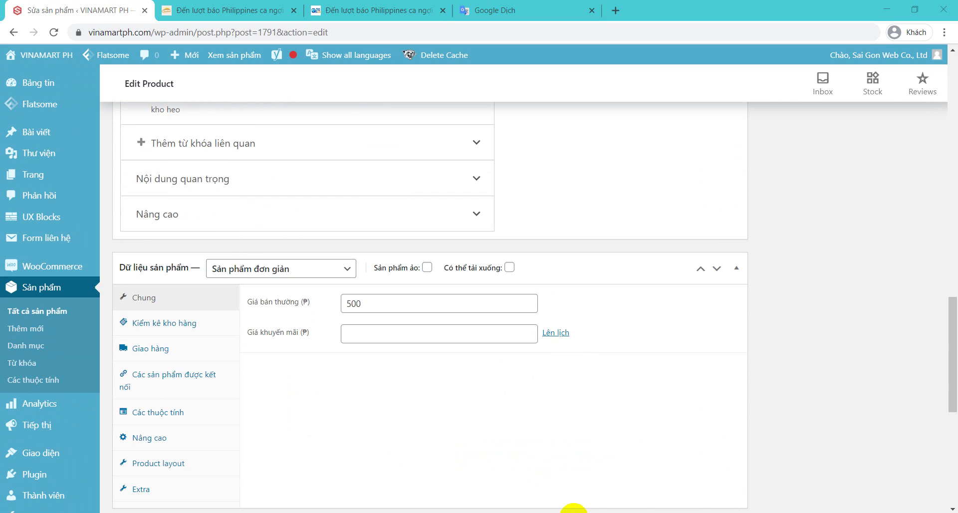
scroll(598, 302, up, 10)
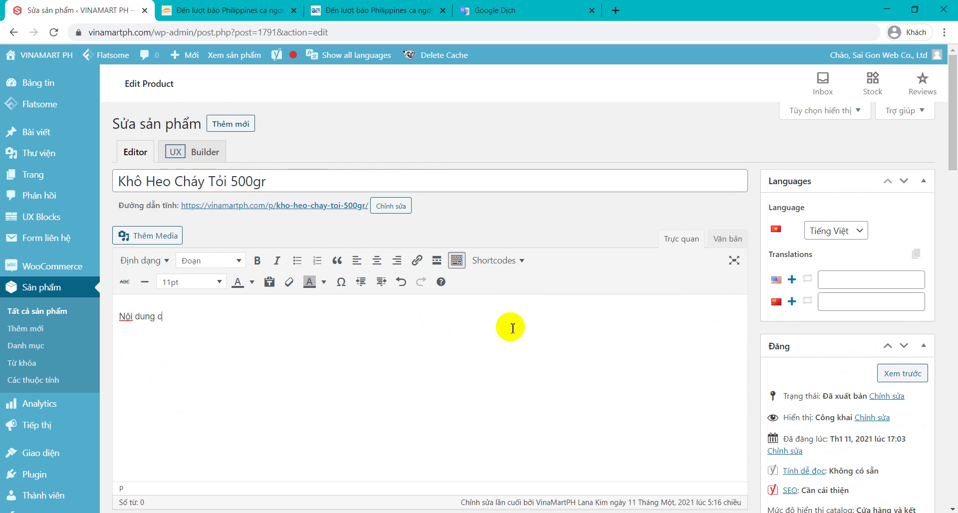
Step: Set kho-heo-chay-toi.jpg from the media library as the product image
scroll(514, 328, down, 5)
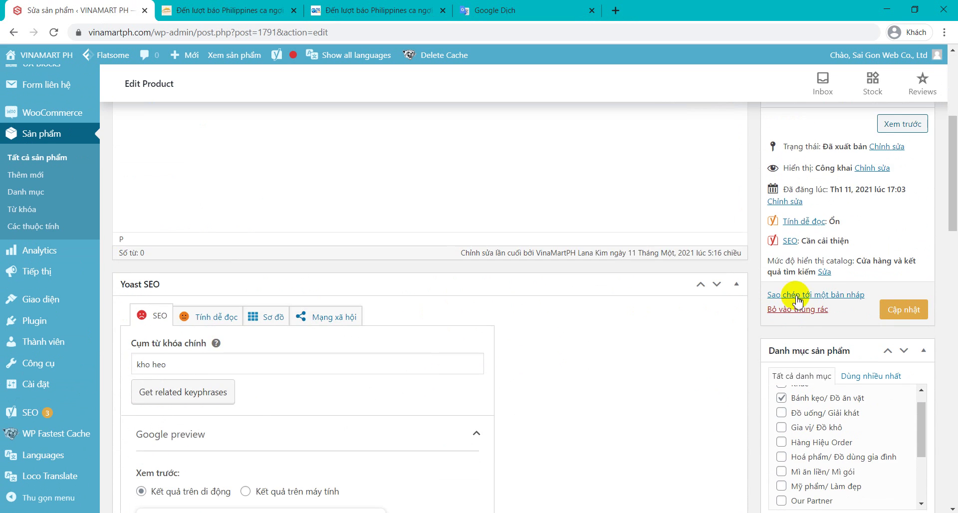
scroll(807, 307, down, 4)
scroll(834, 246, up, 1)
scroll(828, 270, down, 3)
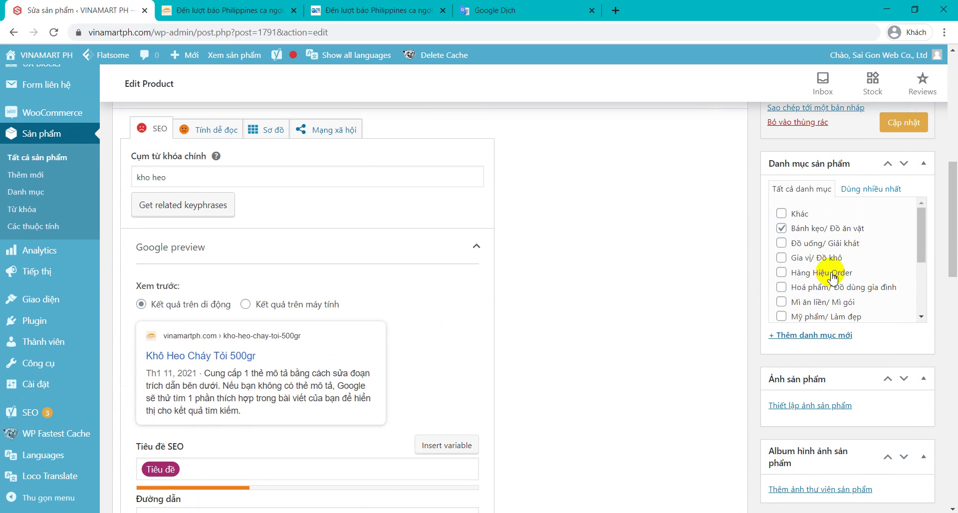
scroll(847, 255, down, 1)
scroll(753, 299, down, 7)
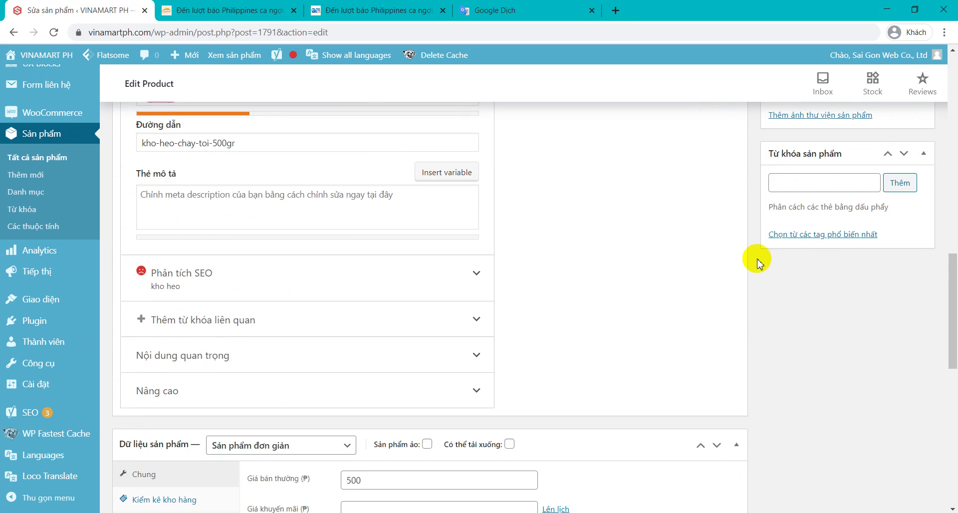
scroll(759, 258, up, 5)
click(811, 281)
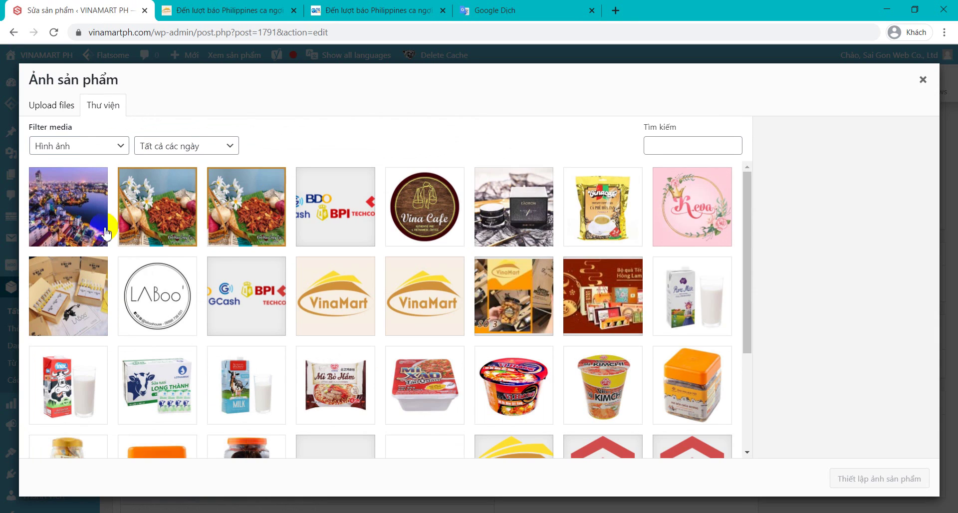
click(237, 225)
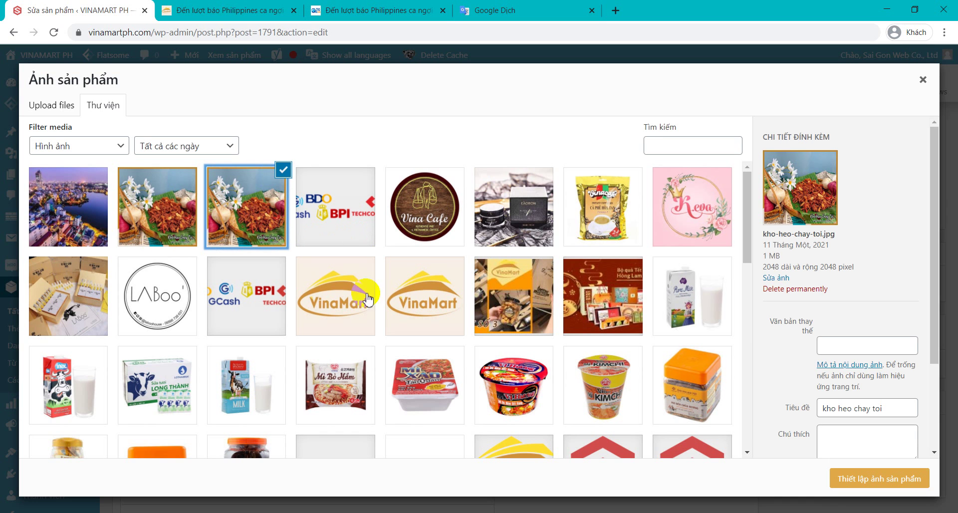
click(847, 480)
Step: Update the Vietnamese product and start adding its English translation, leaving the current edit page
scroll(742, 406, up, 7)
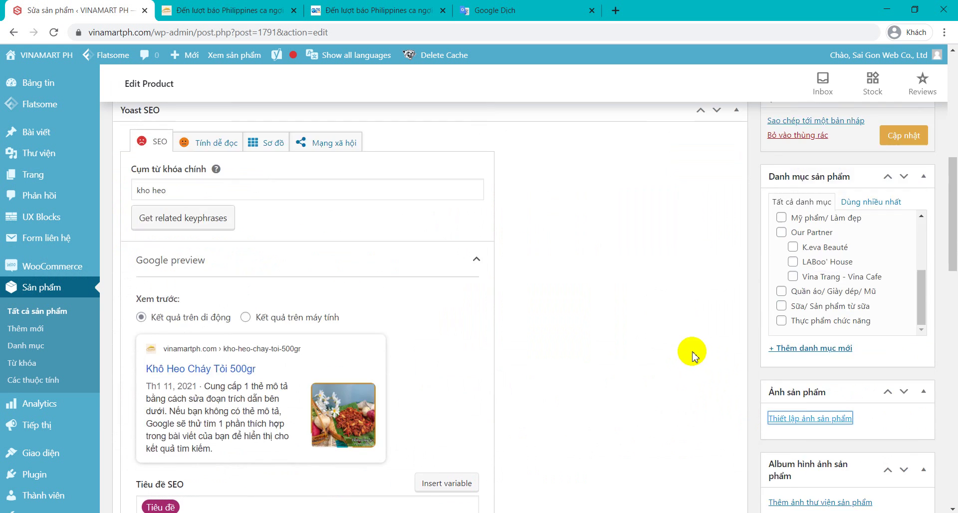
click(902, 372)
scroll(652, 332, up, 4)
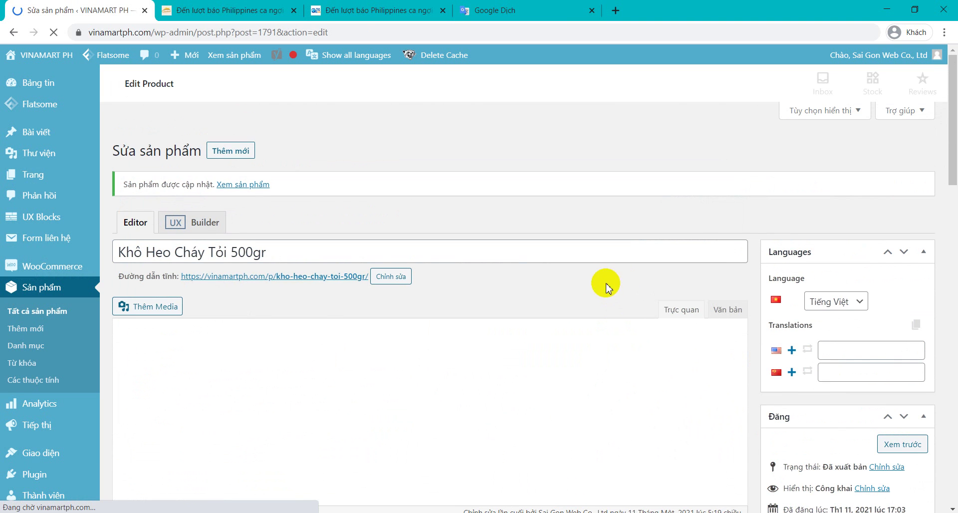
scroll(561, 298, down, 1)
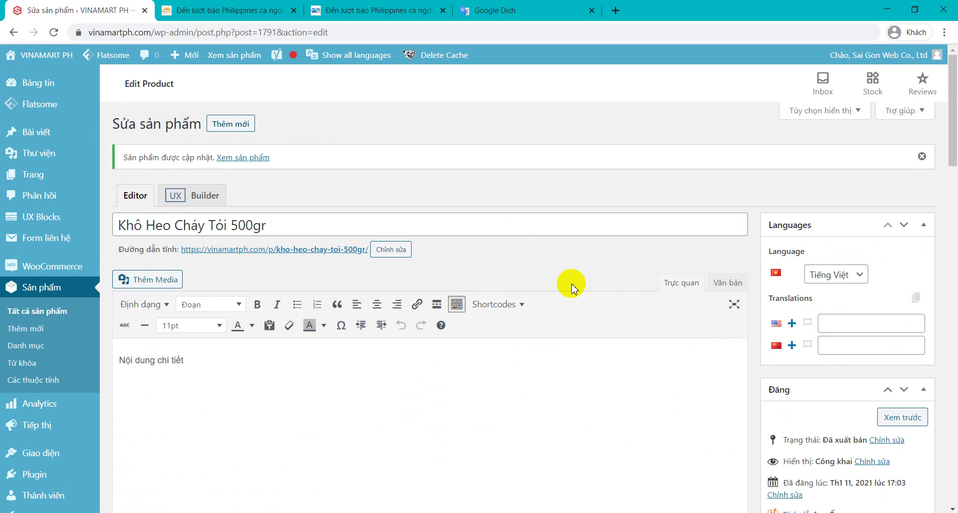
click(792, 326)
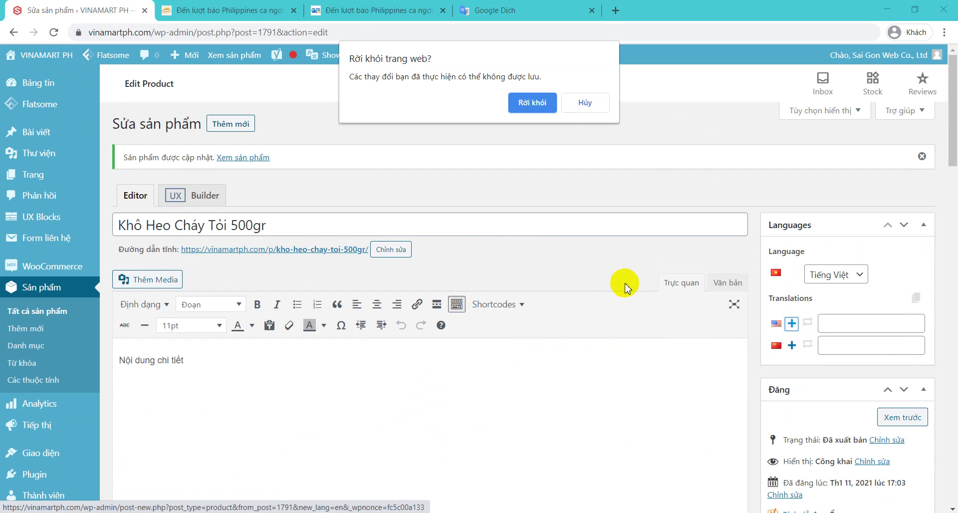
click(537, 114)
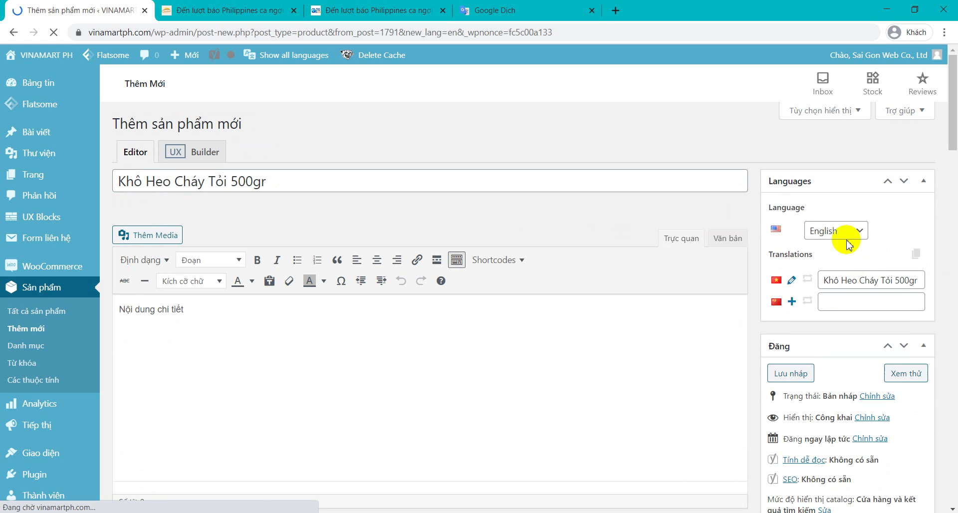
Step: Translate the product title into English with Google Translate and replace it with "Dried Pork Fire Garlic 500gr"
click(360, 190)
key(ctrl+a)
key(ctrl+c)
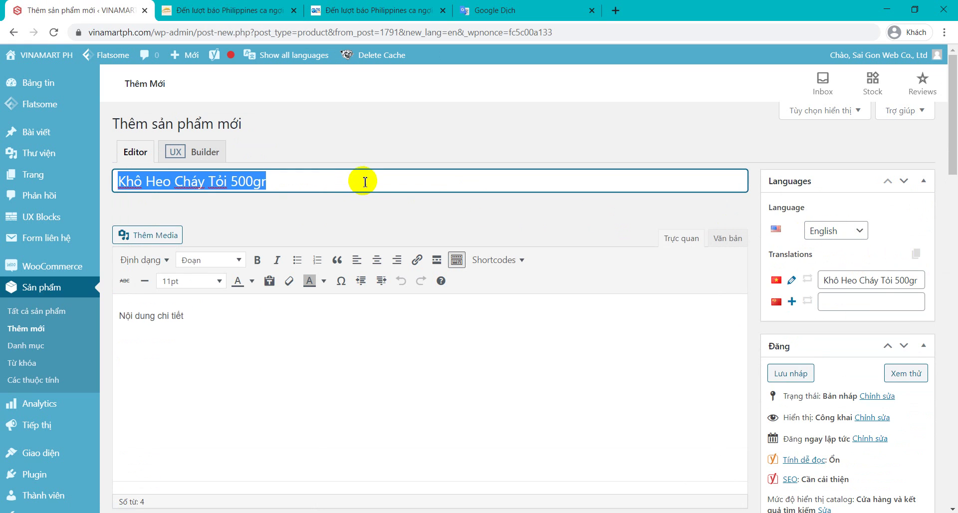
click(497, 14)
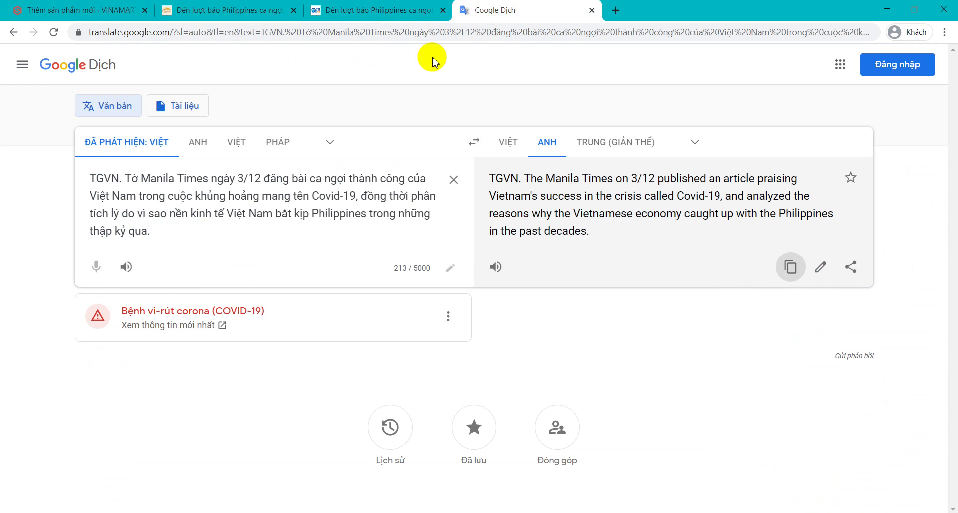
click(274, 208)
key(ctrl+a)
key(ctrl+v)
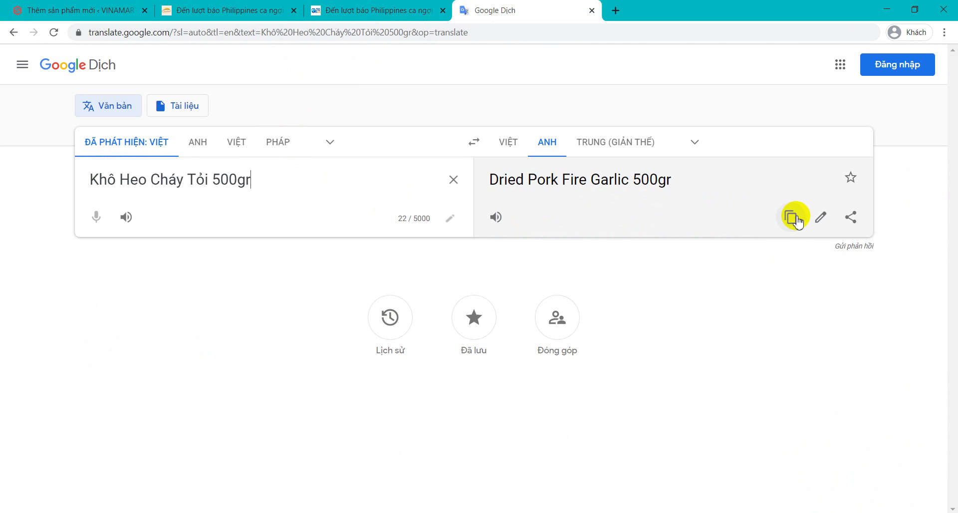
click(791, 217)
click(207, 19)
click(145, 14)
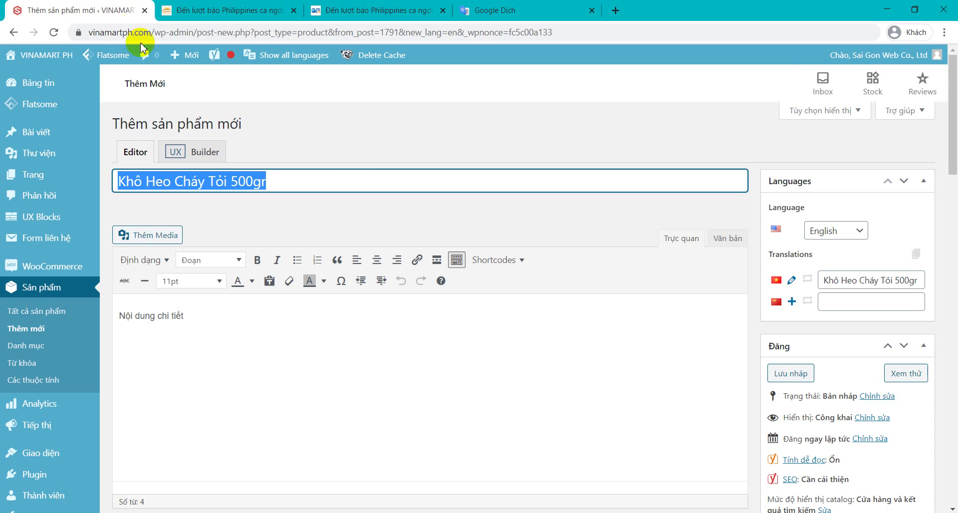
text(Dried Pork Fire Garlic 500gr)
Step: Translate the product description "Nội dung chi tiết" into English with Google Translate and replace it with "details"
click(333, 323)
key(ctrl+a)
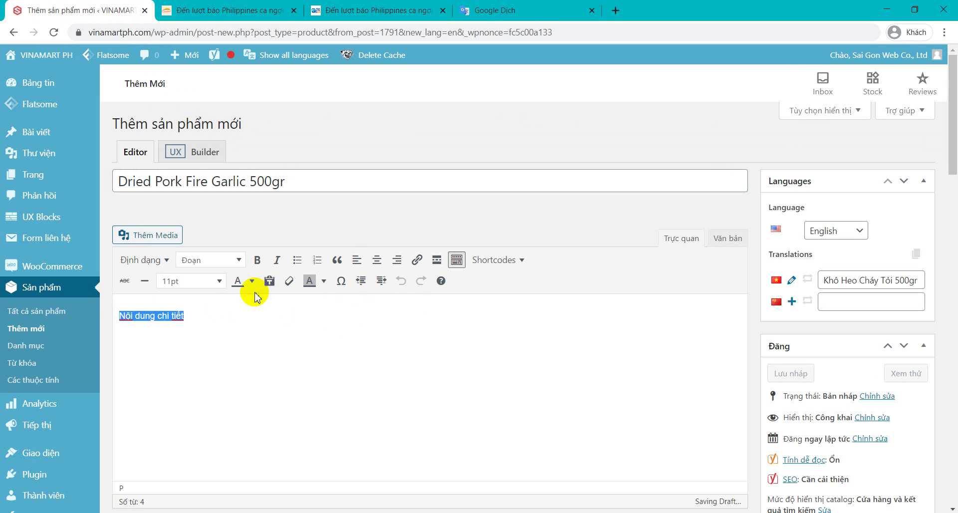
click(484, 18)
click(321, 166)
key(ctrl+a)
key(ctrl+v)
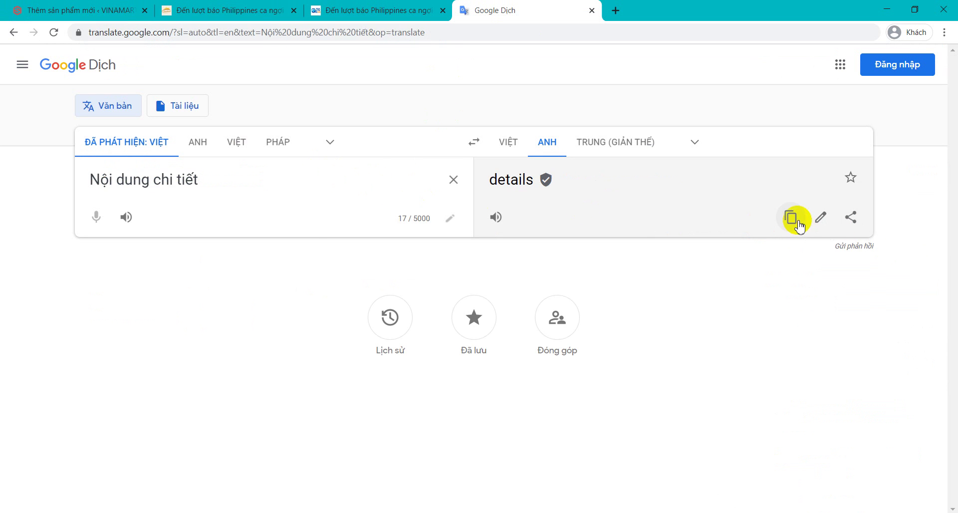
click(798, 225)
click(125, 11)
click(342, 335)
Step: Review the English product's Google preview, product image, regular price and category before publishing
scroll(504, 327, down, 10)
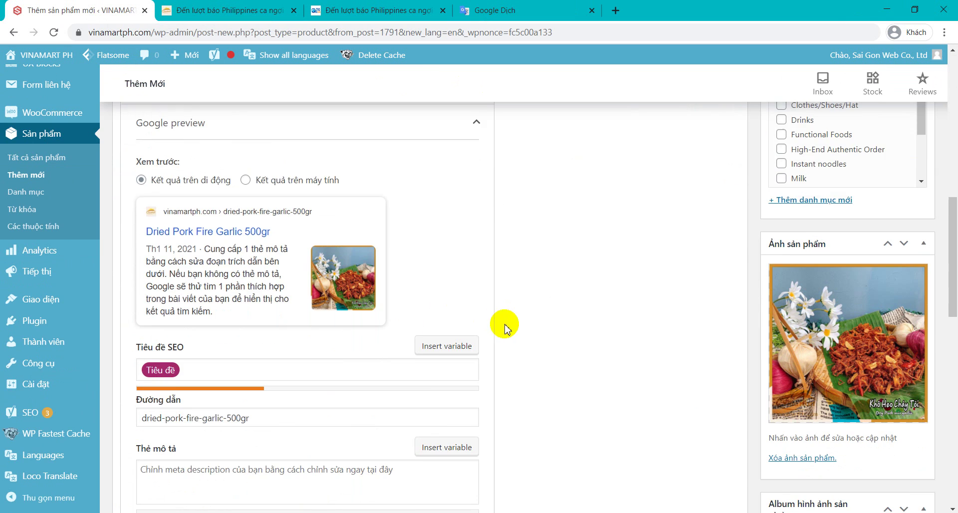
scroll(596, 343, down, 1)
scroll(699, 292, down, 4)
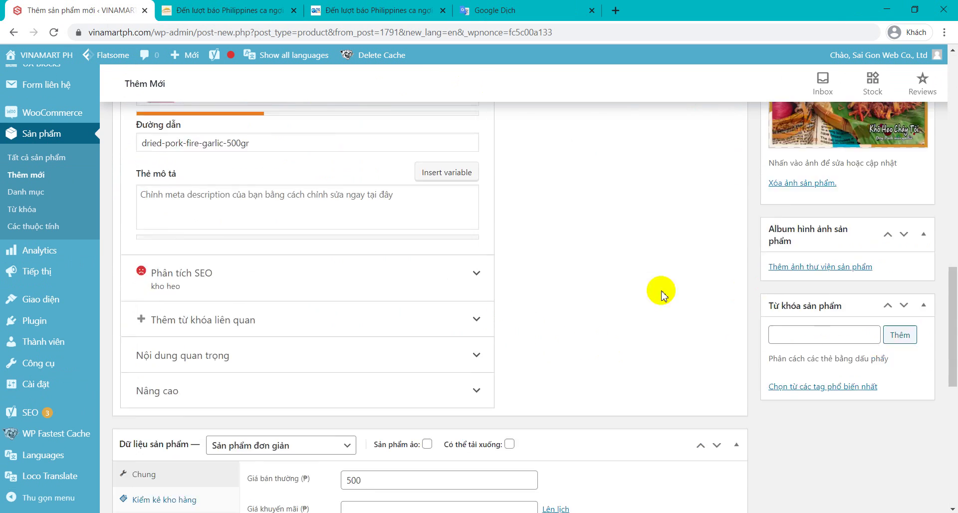
scroll(661, 294, down, 8)
scroll(861, 297, up, 12)
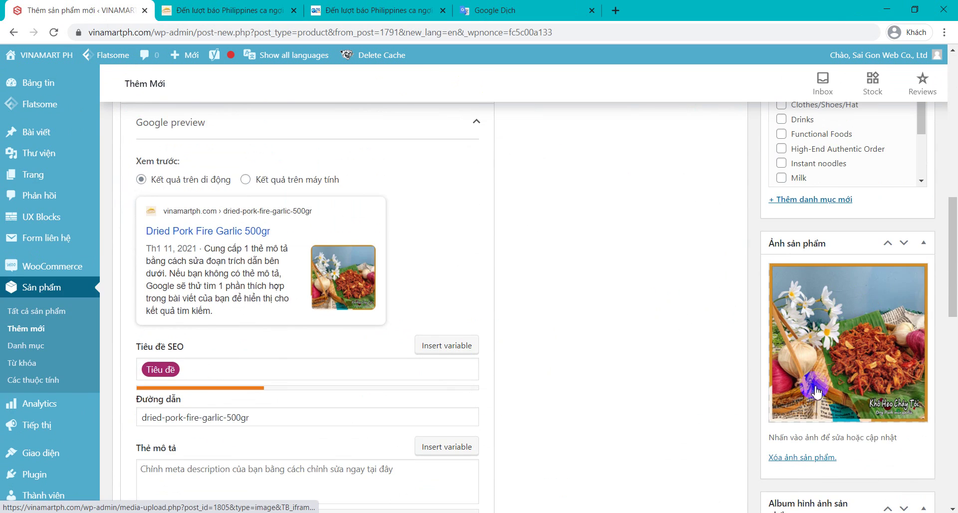
scroll(616, 339, down, 5)
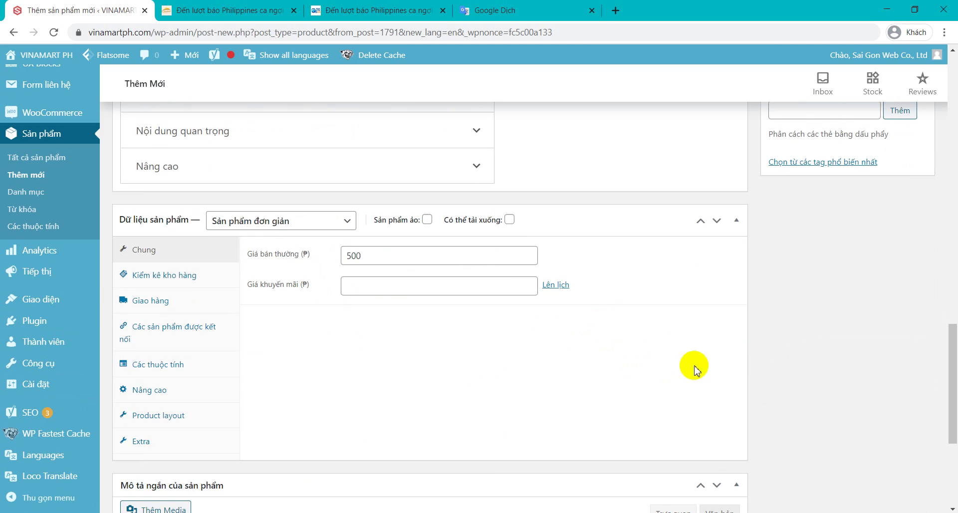
scroll(718, 369, up, 10)
scroll(728, 370, up, 3)
scroll(839, 299, down, 5)
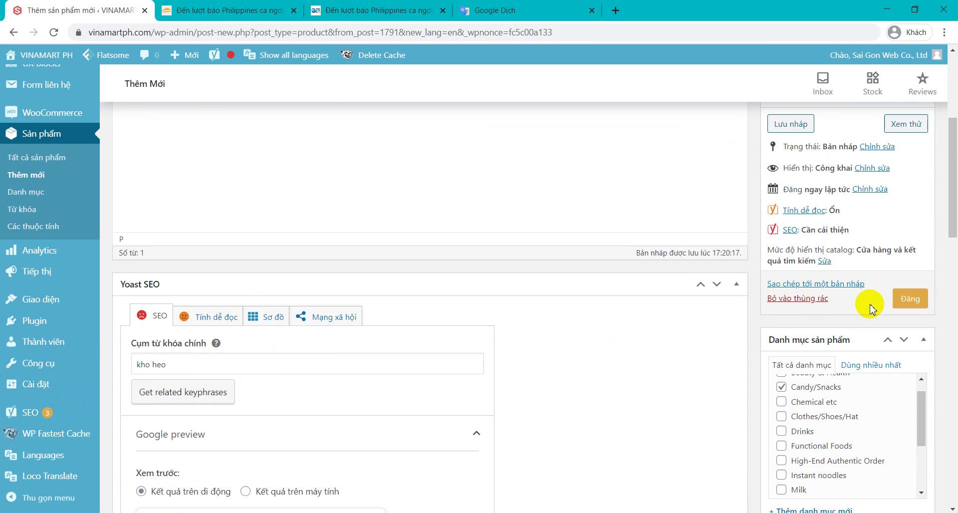
Step: Publish the English version of the product, Dried Pork Fire Garlic 500gr
scroll(635, 298, up, 2)
scroll(813, 316, up, 3)
scroll(888, 344, down, 4)
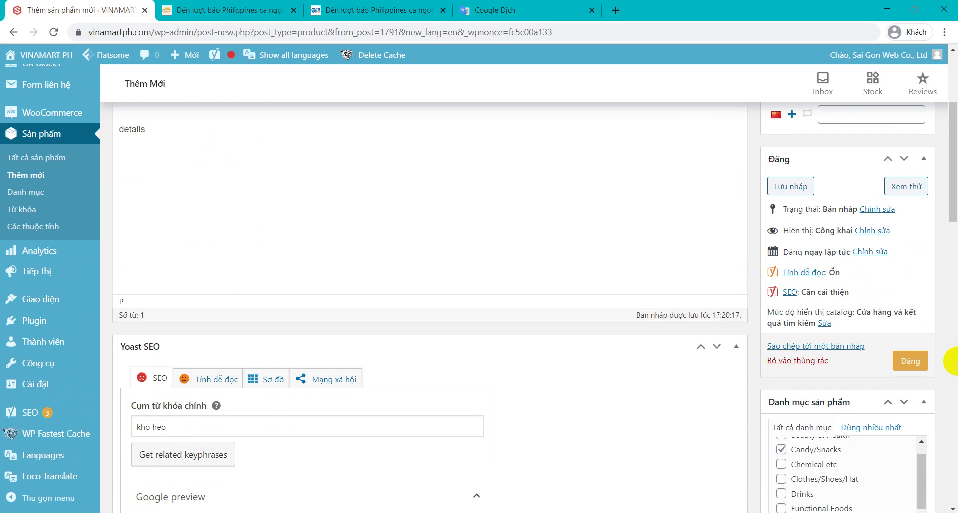
click(913, 358)
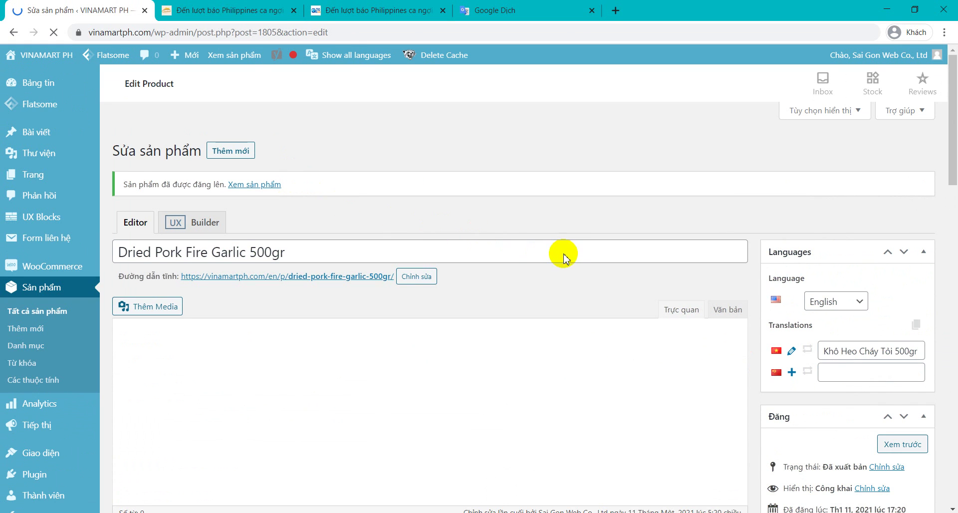
Step: Check the published English product's SEO section, categories, description and language settings, and dismiss the chat notification
scroll(688, 219, down, 6)
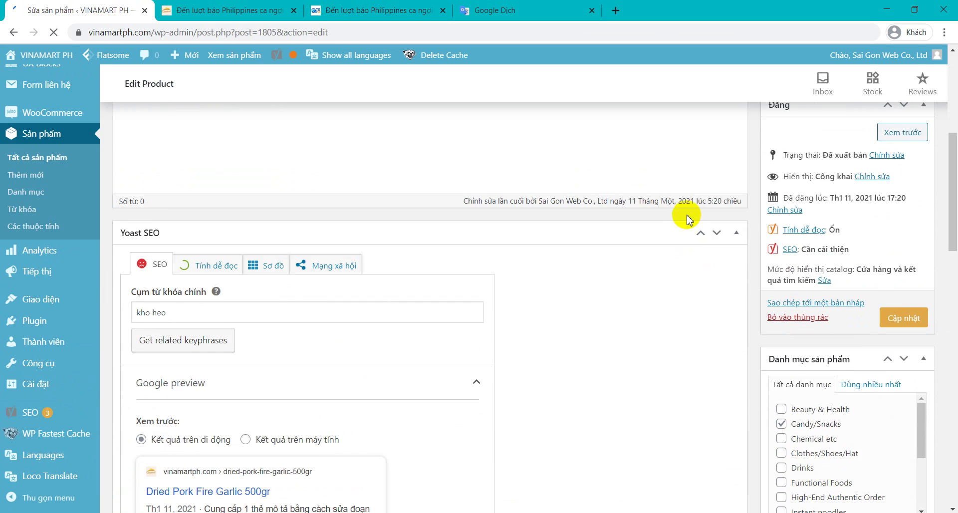
scroll(569, 189, down, 7)
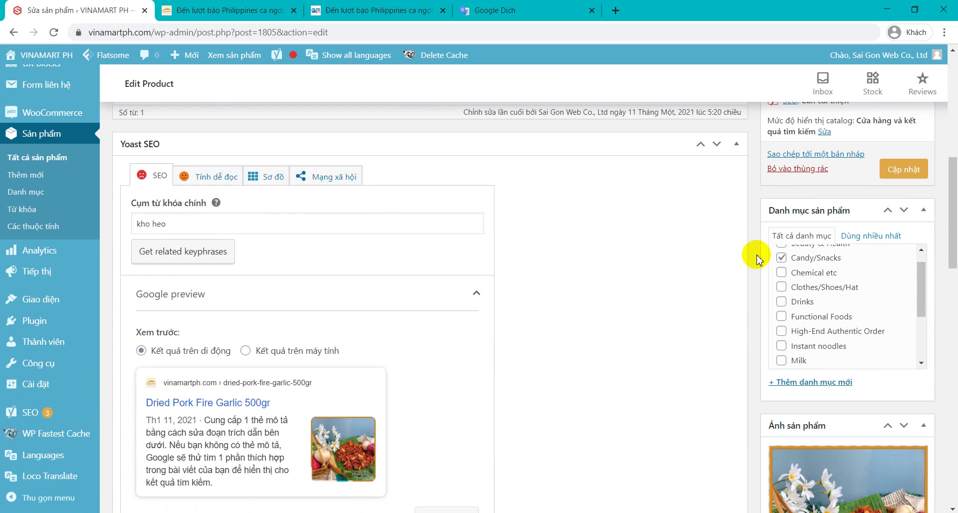
scroll(843, 321, up, 1)
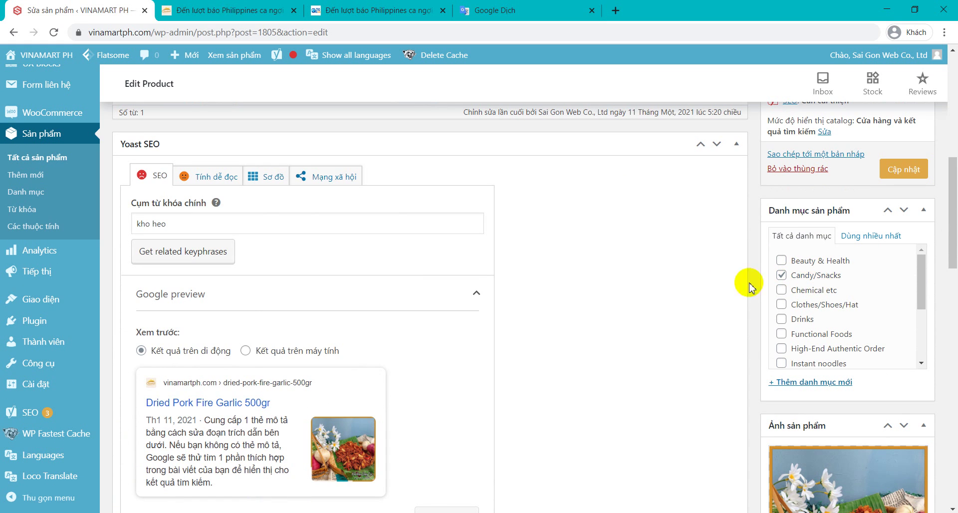
scroll(652, 312, up, 8)
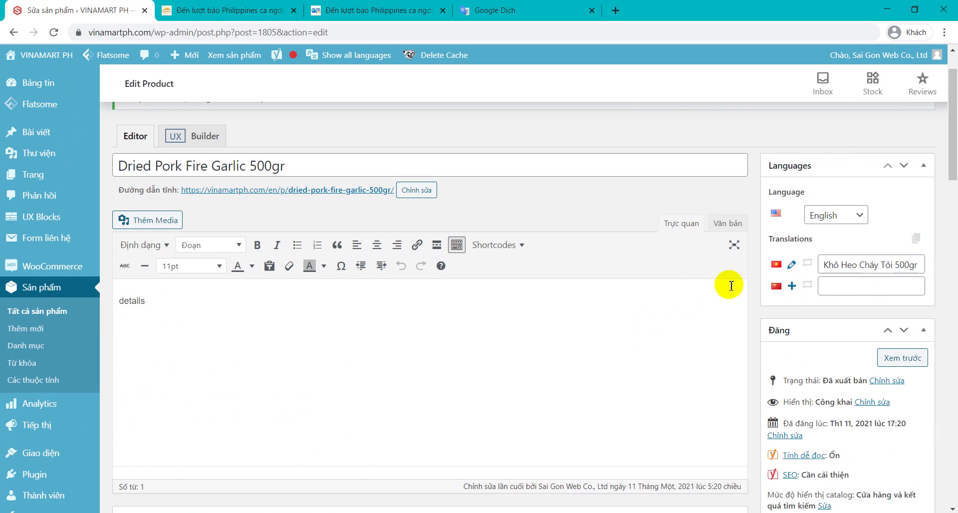
scroll(849, 329, down, 4)
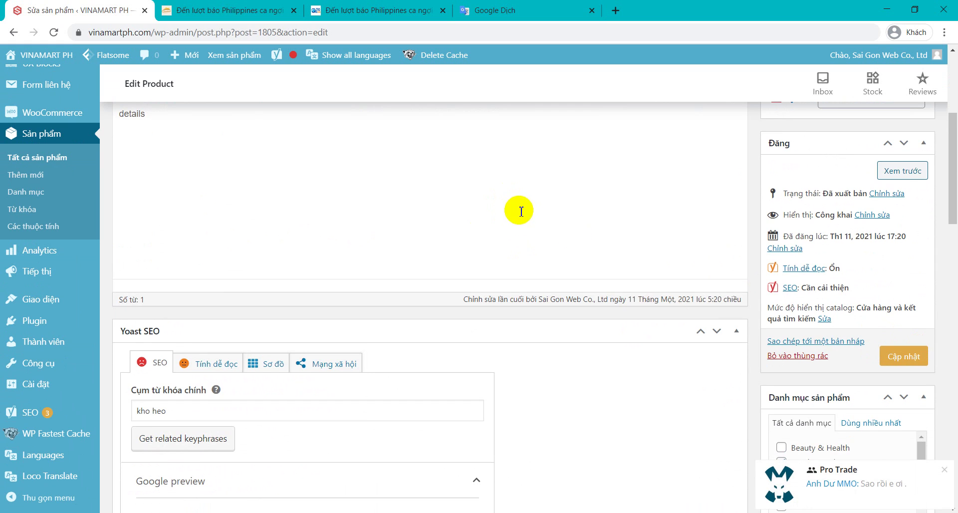
click(943, 470)
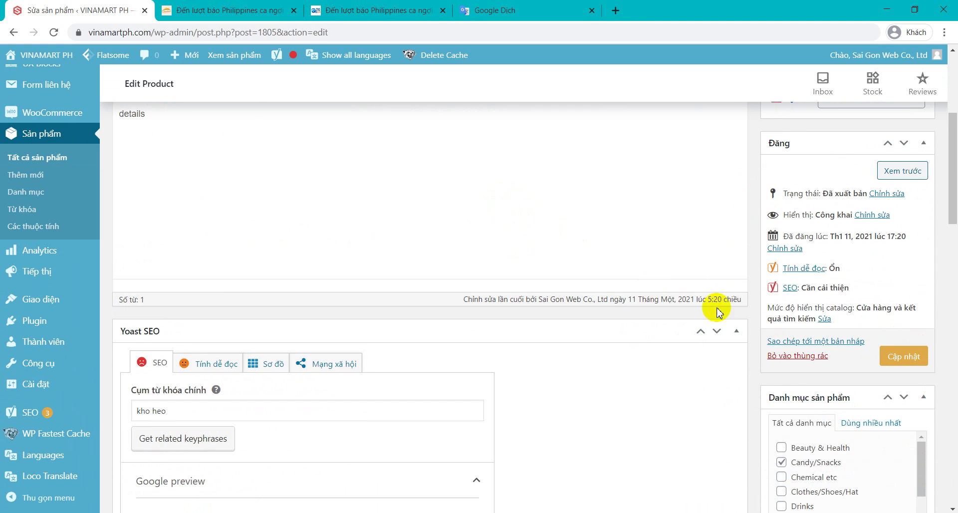